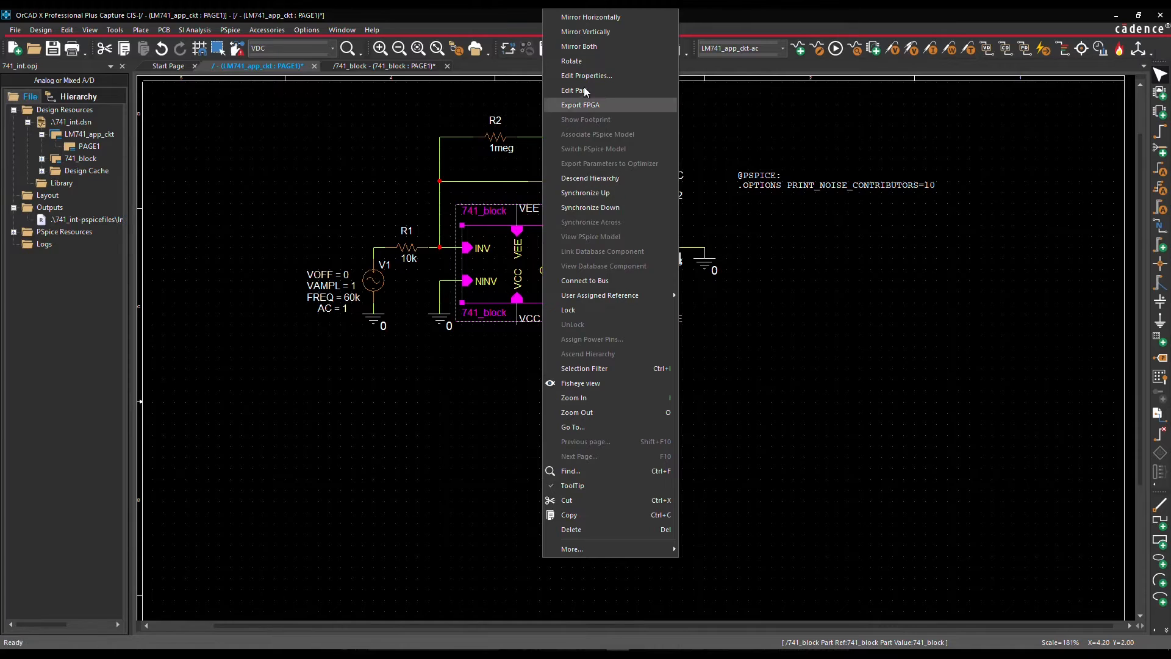
Add a new property NOISELESS with the value YES to the 741_block hierarchical block and apply the change to the design.
left_click(585, 76)
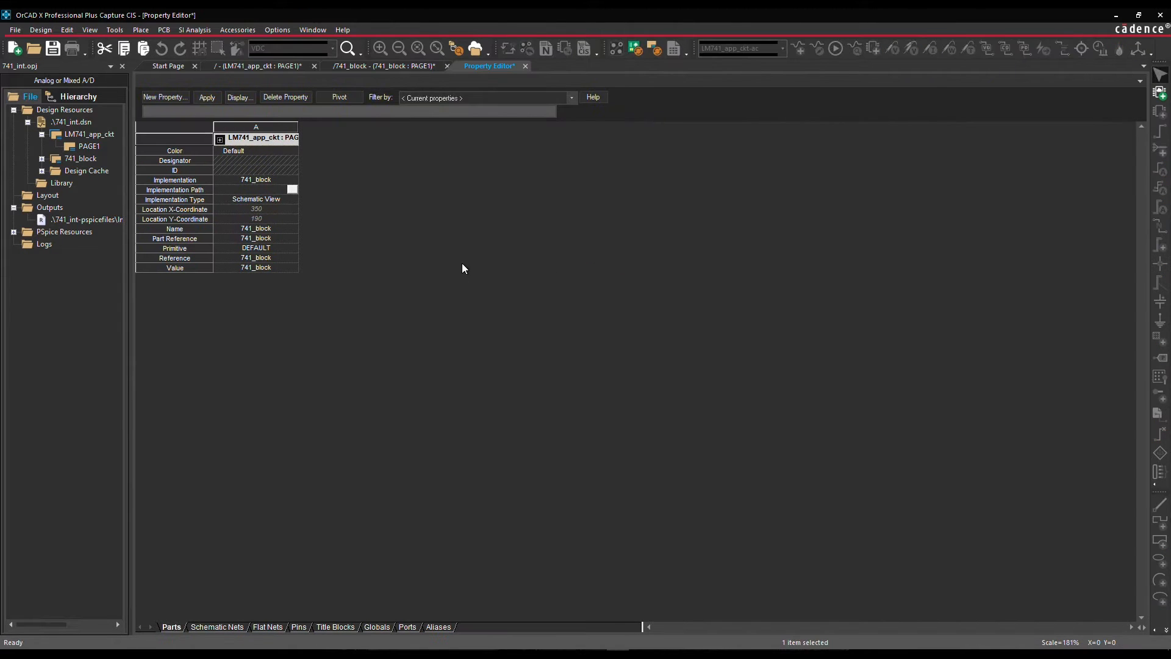
left_click(154, 93)
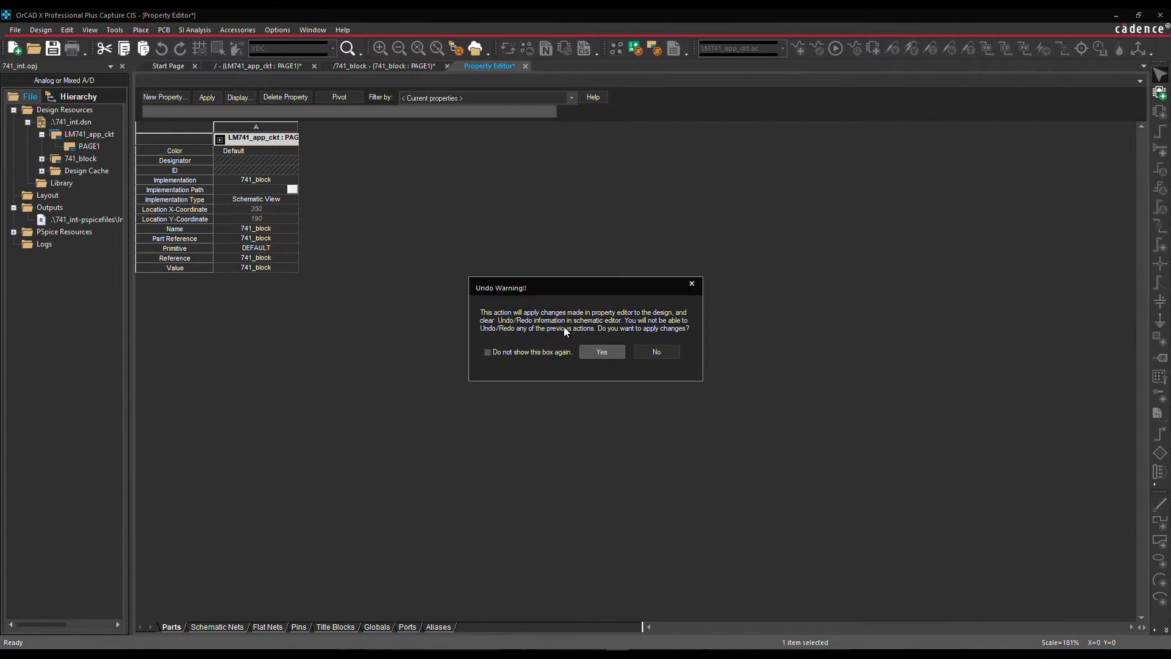
left_click(596, 352)
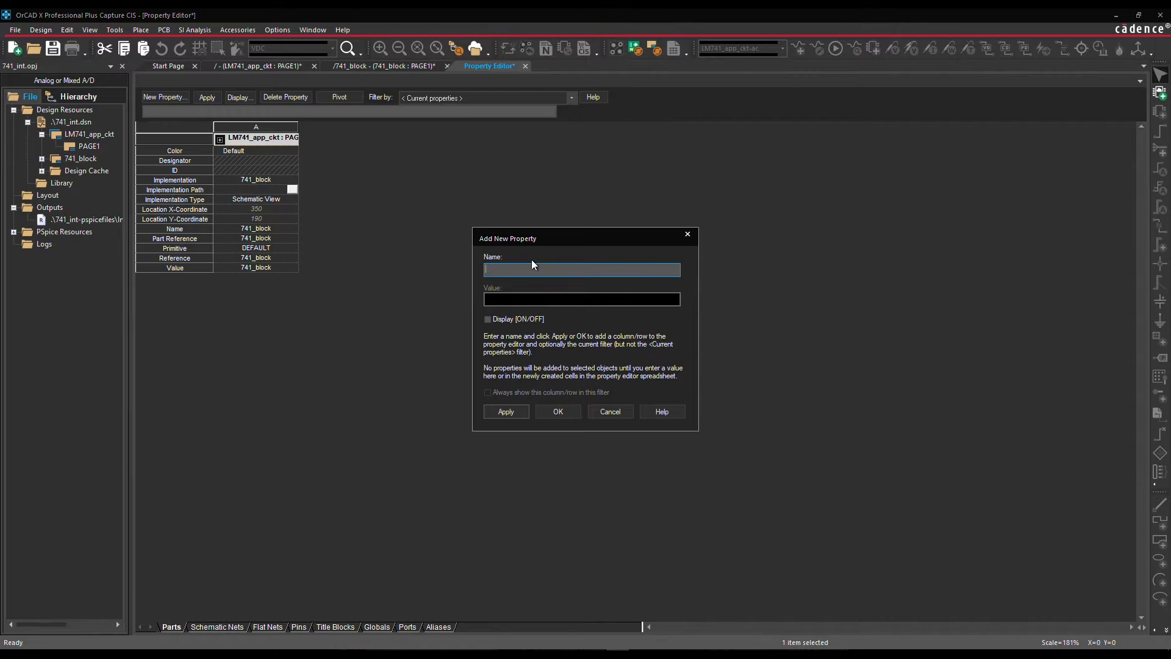
type("NOISELESS")
key("Tab")
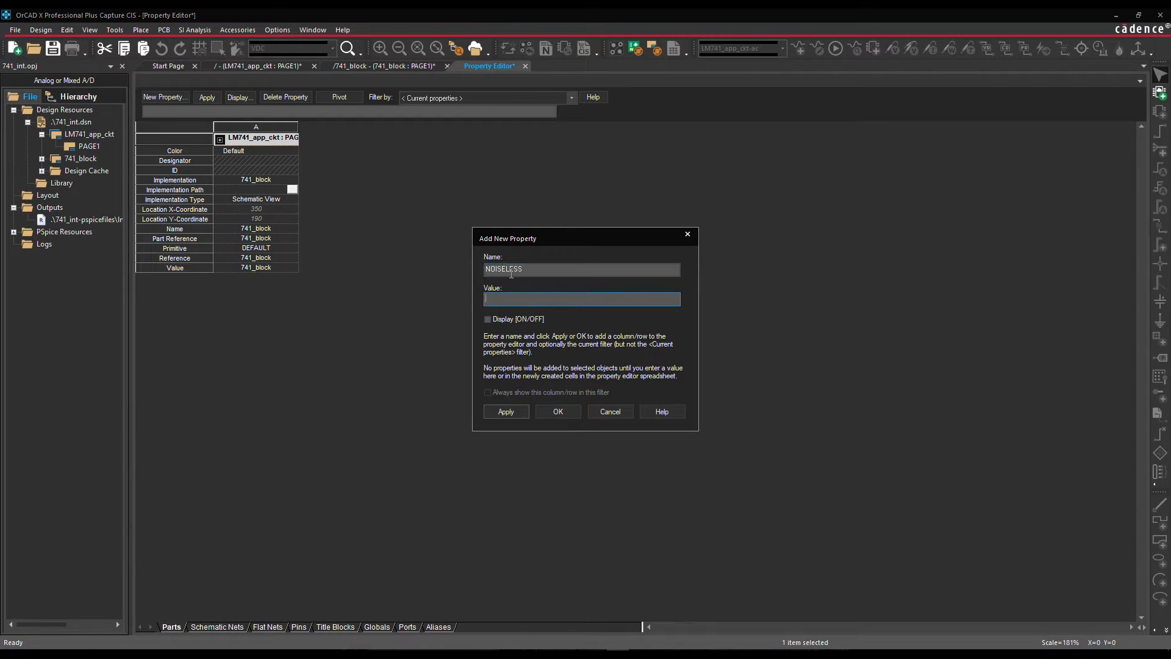
type("YES")
left_click(558, 412)
left_click(602, 352)
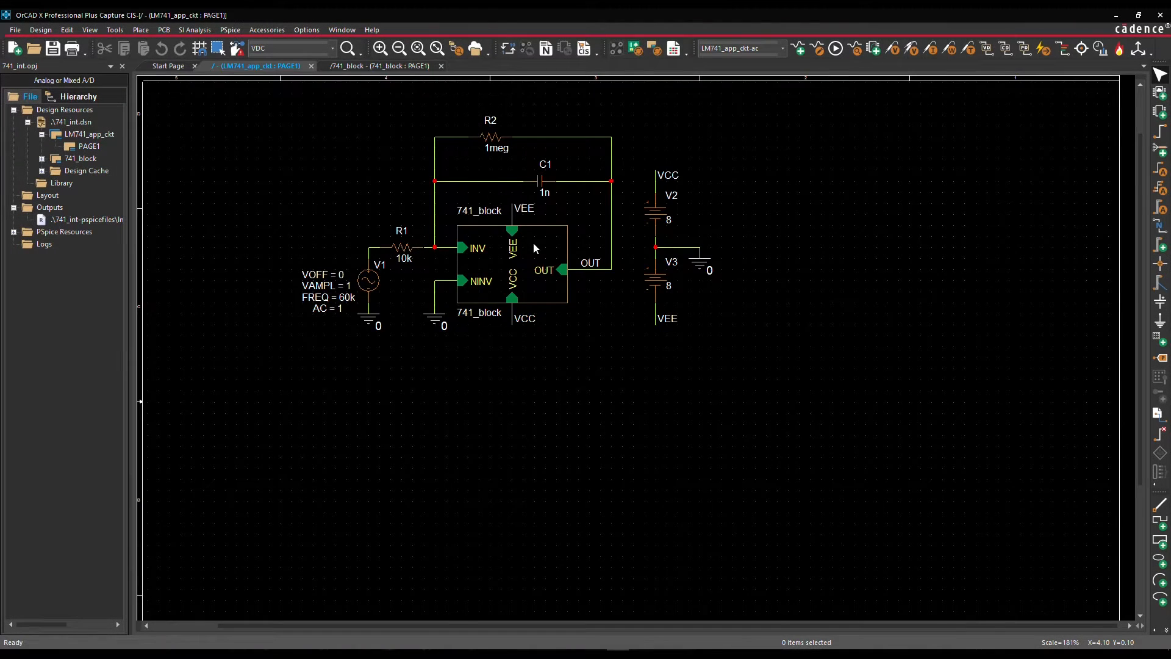
Descend into the 741_block to view its internal circuit and return to the top-level page.
double_click(533, 243)
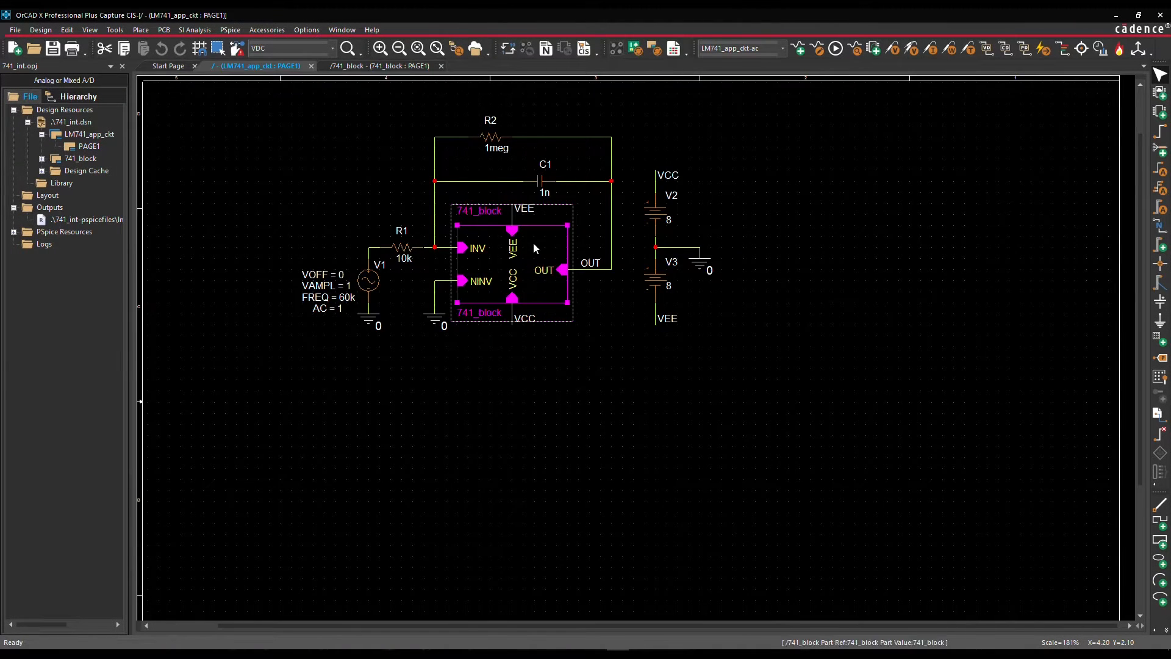
right_click(353, 167)
left_click(420, 195)
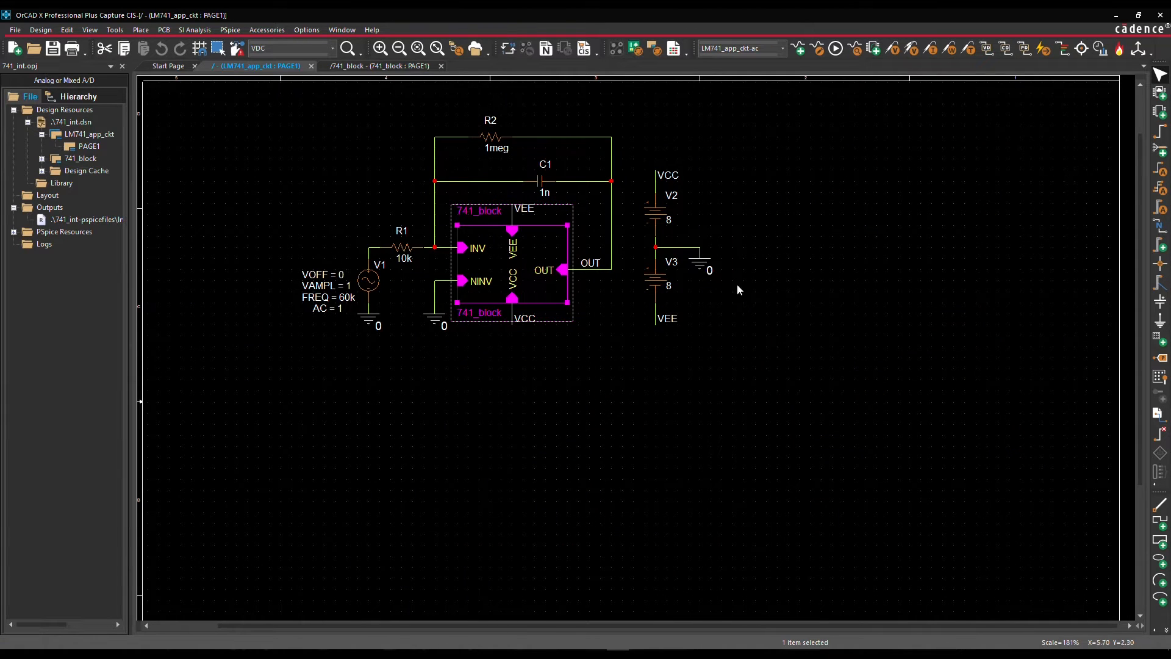
left_click(864, 256)
Review the ac simulation profile's AC Sweep/Noise analysis settings and accept them.
left_click(818, 49)
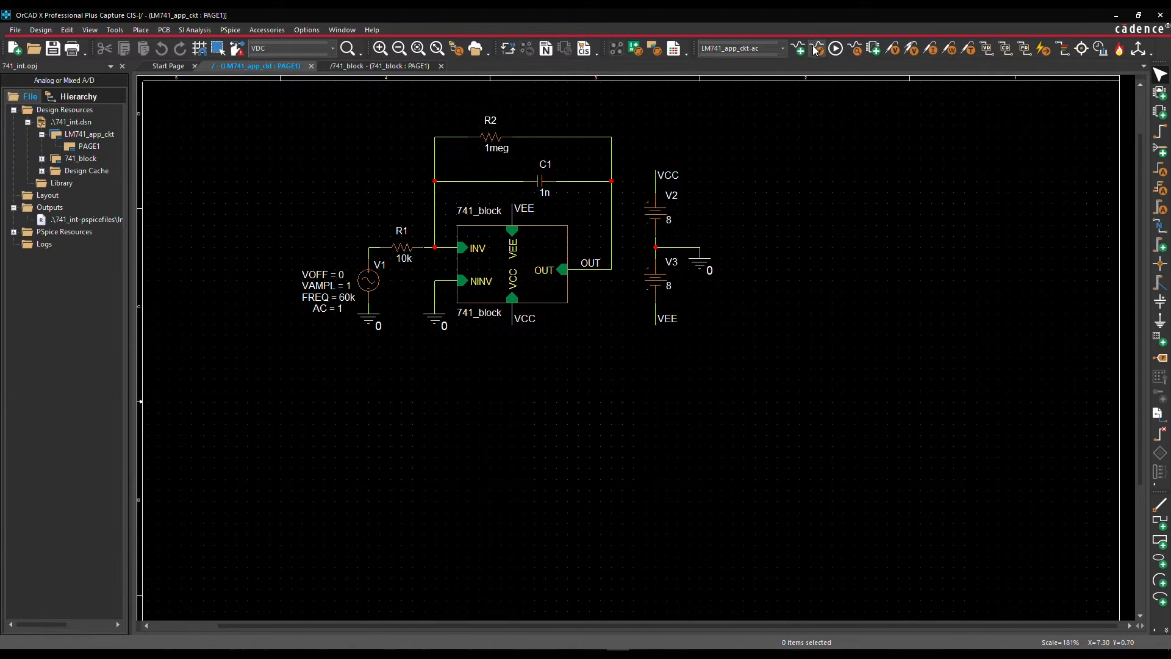
left_click_drag(667, 218, 649, 355)
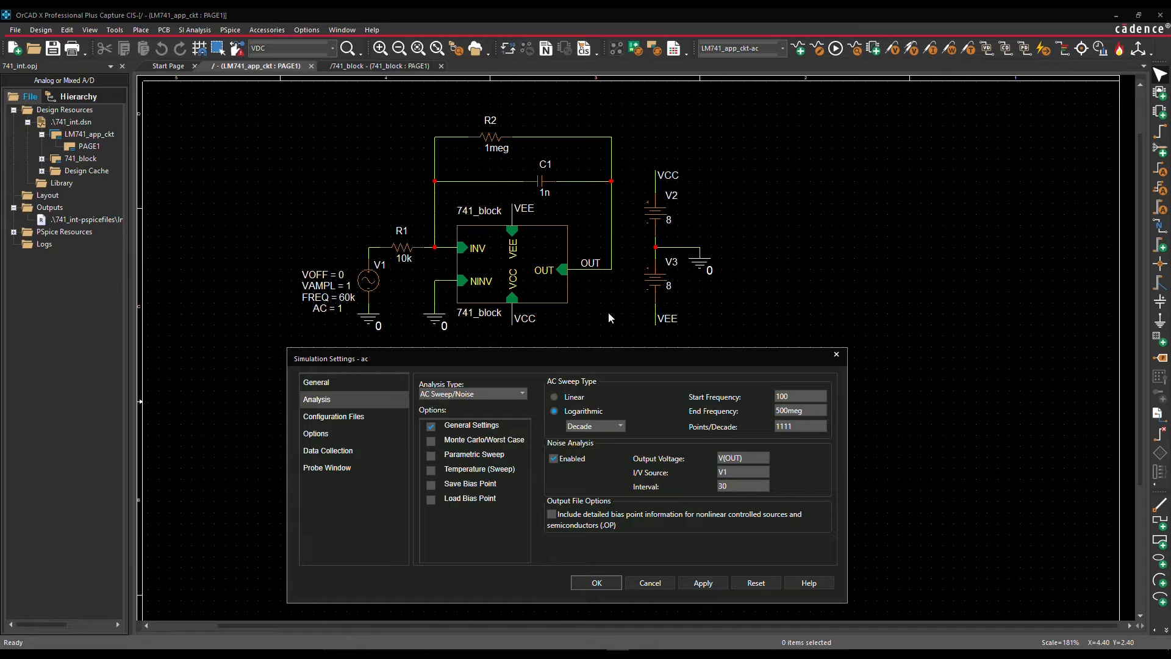
left_click(598, 584)
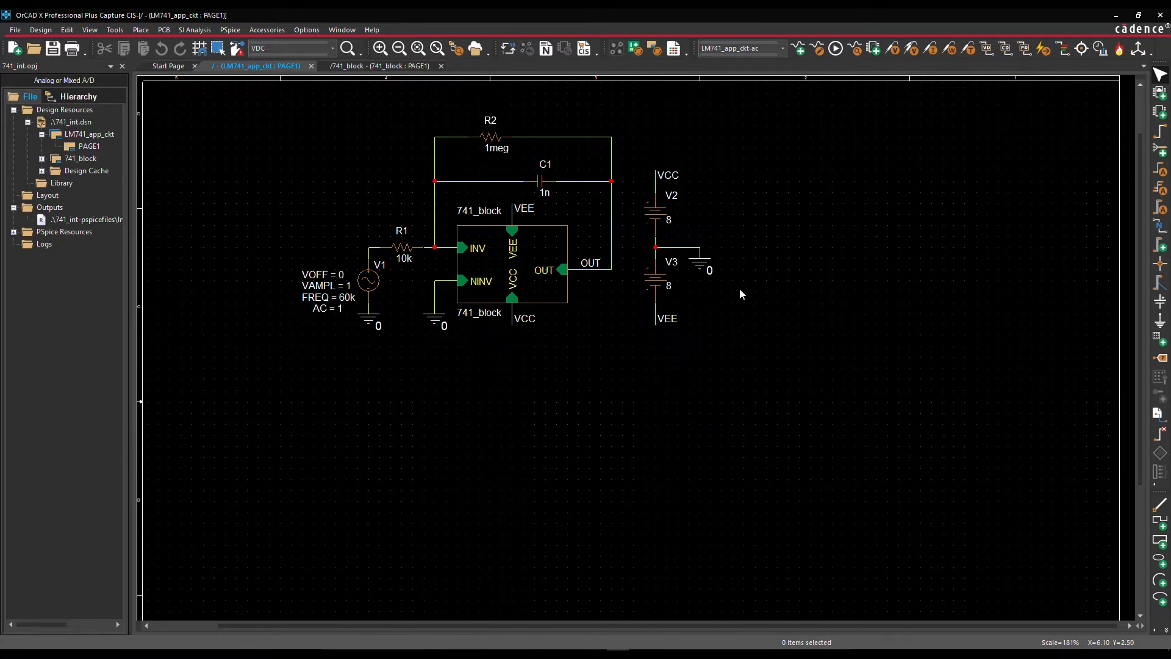
key("t")
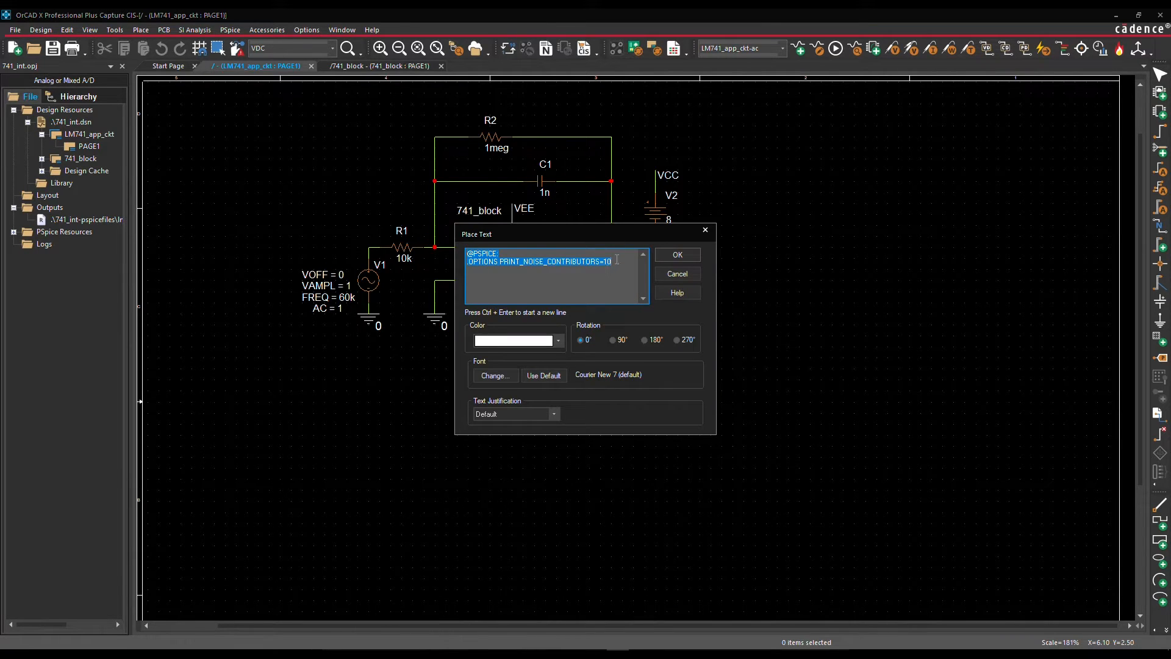
left_click(623, 264)
left_click_drag(617, 259, 460, 259)
left_click(676, 254)
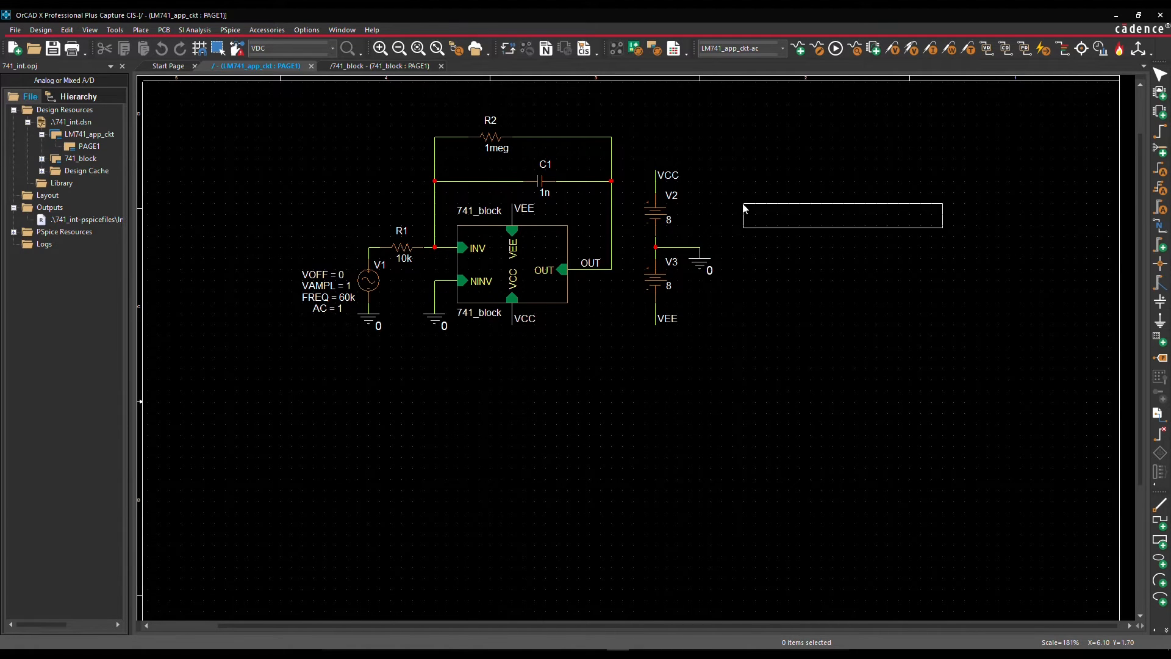
left_click(736, 173)
left_click(782, 272)
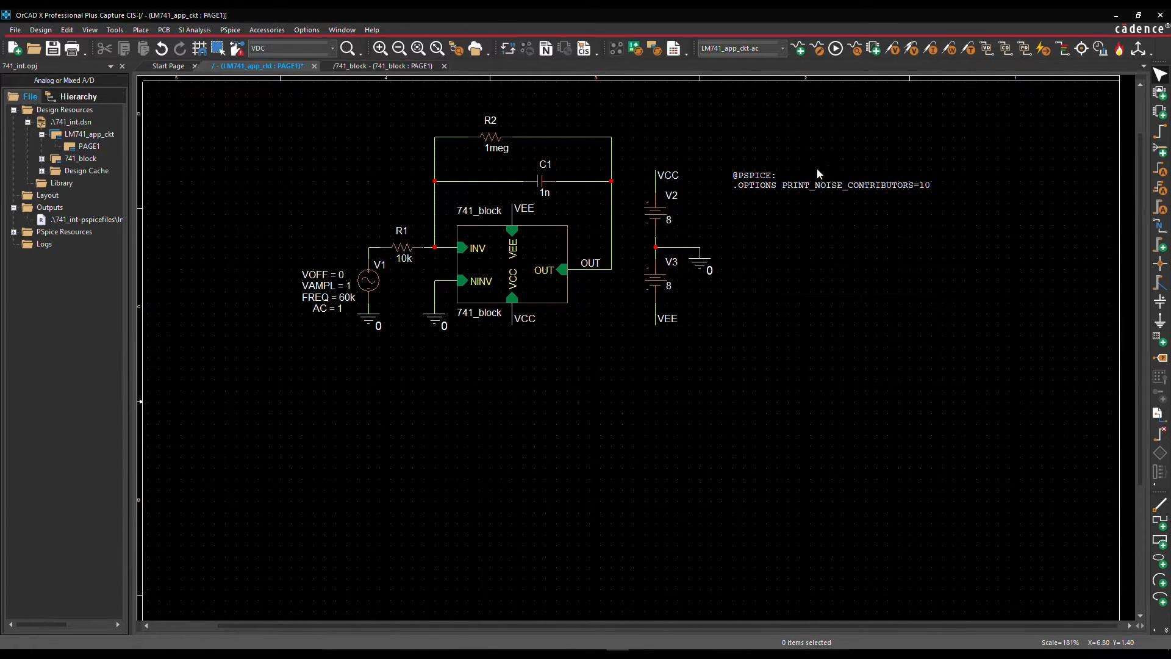
Run the ac simulation and open its output file at the Top Contributors To Output Noise section.
left_click(836, 48)
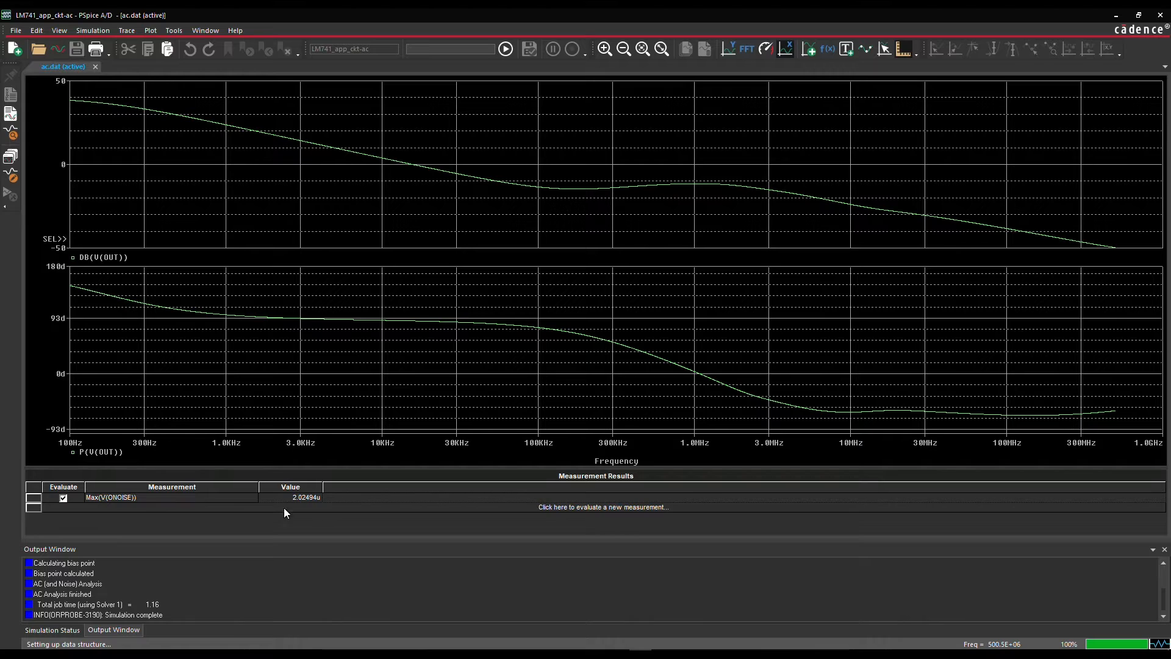
left_click(10, 114)
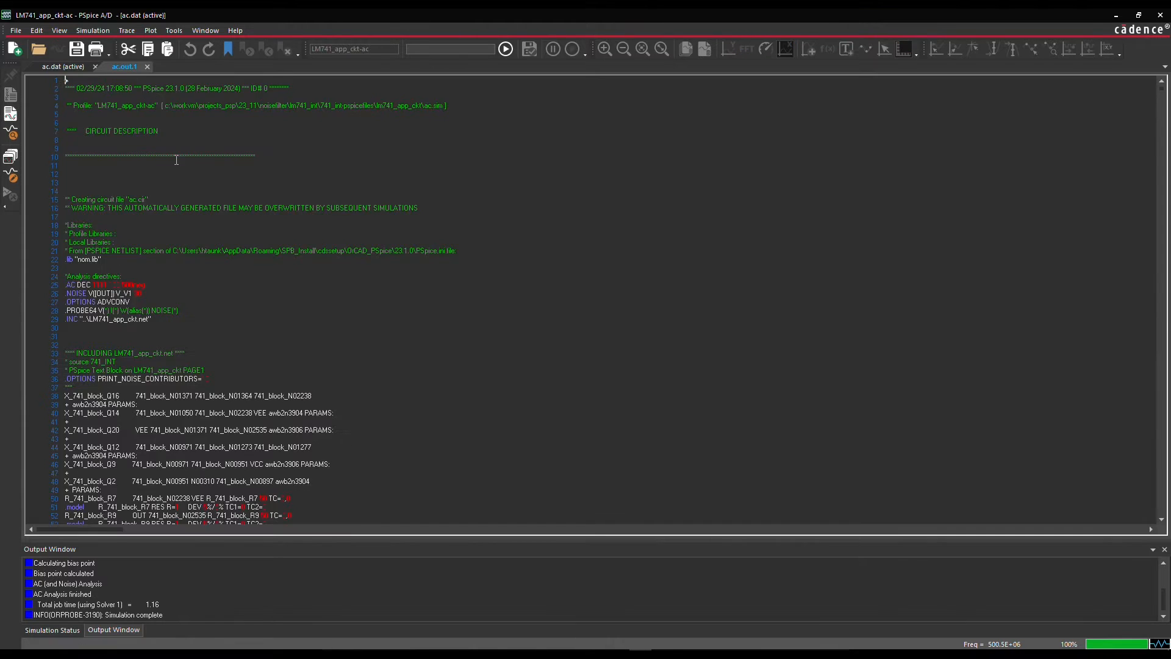
key("ctrl+End")
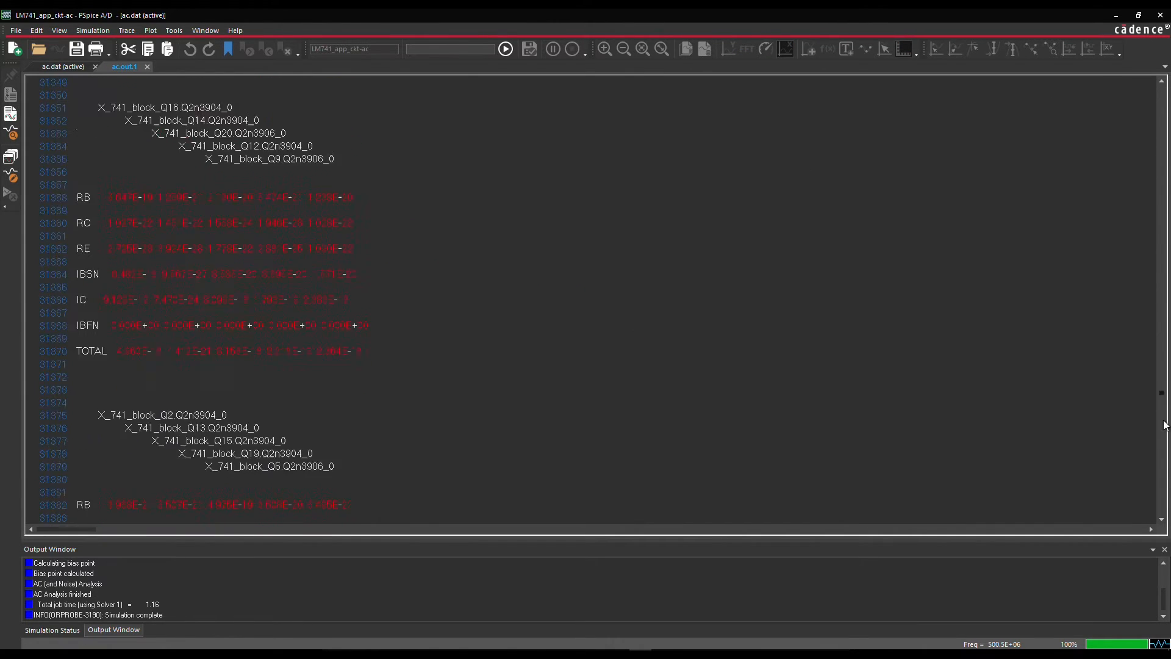
scroll(271, 262, "up", 13)
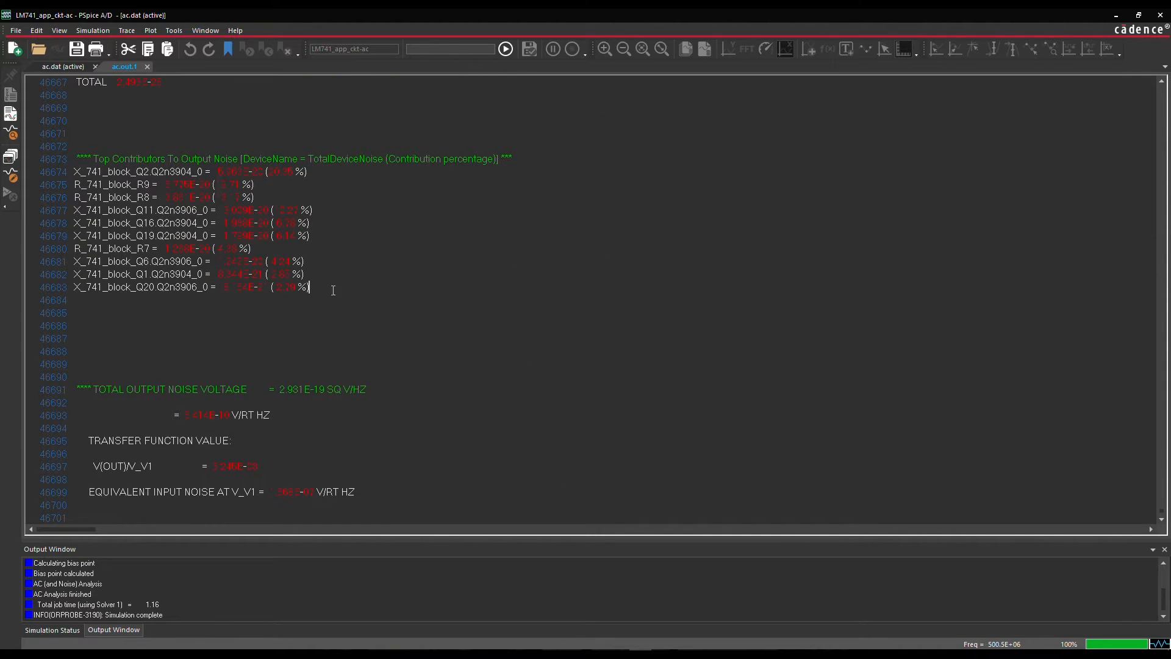
Examine the list of top output noise contributors, particularly the R8 resistor and Q19 transistor entries.
left_click_drag(333, 289, 49, 149)
left_click(357, 206)
left_click_drag(295, 196, 75, 196)
left_click(319, 236)
left_click_drag(319, 236, 57, 238)
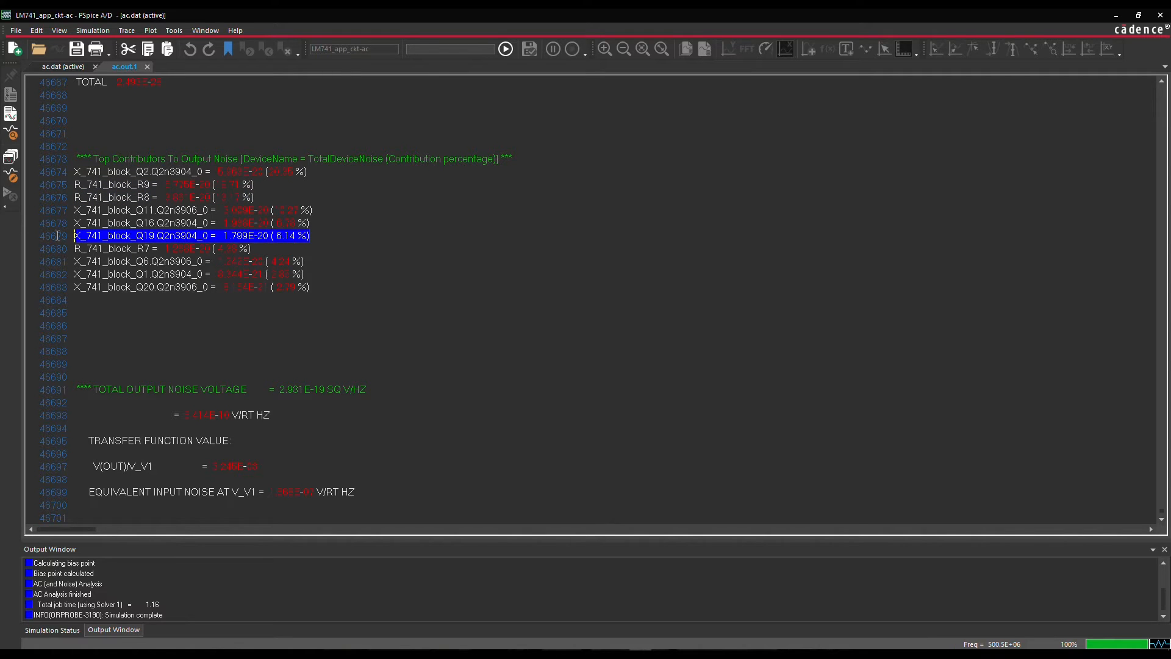
left_click(265, 340)
Return to the OrCAD Capture schematic and descend into the 741_block circuit.
left_click(1116, 15)
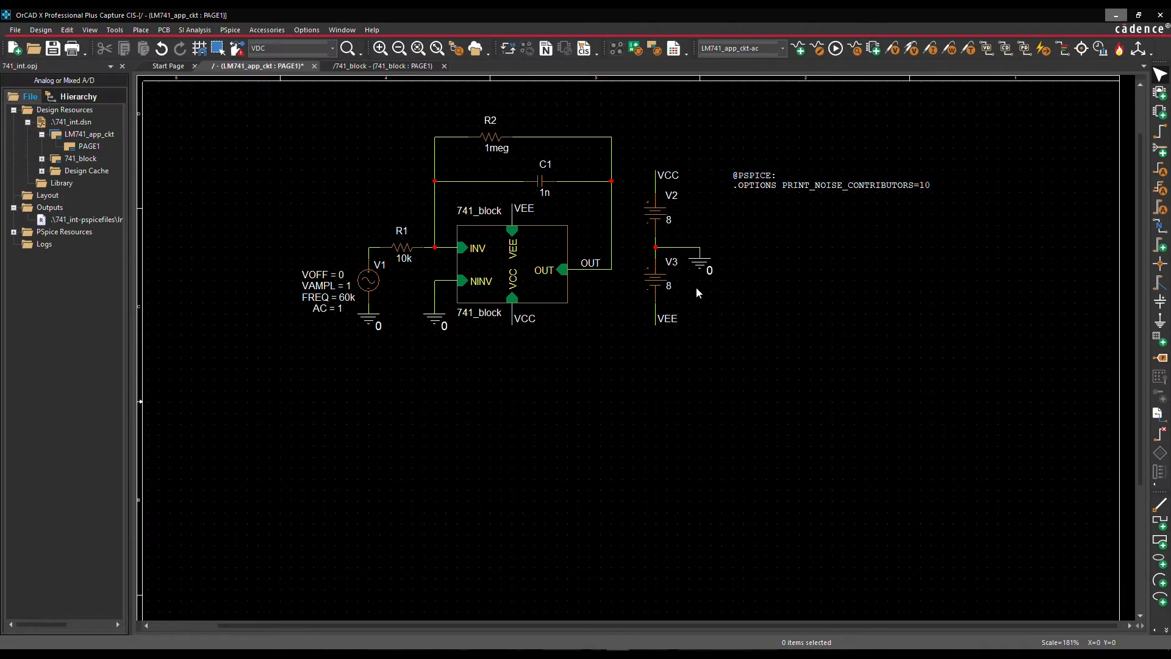
left_click(535, 242)
double_click(534, 240)
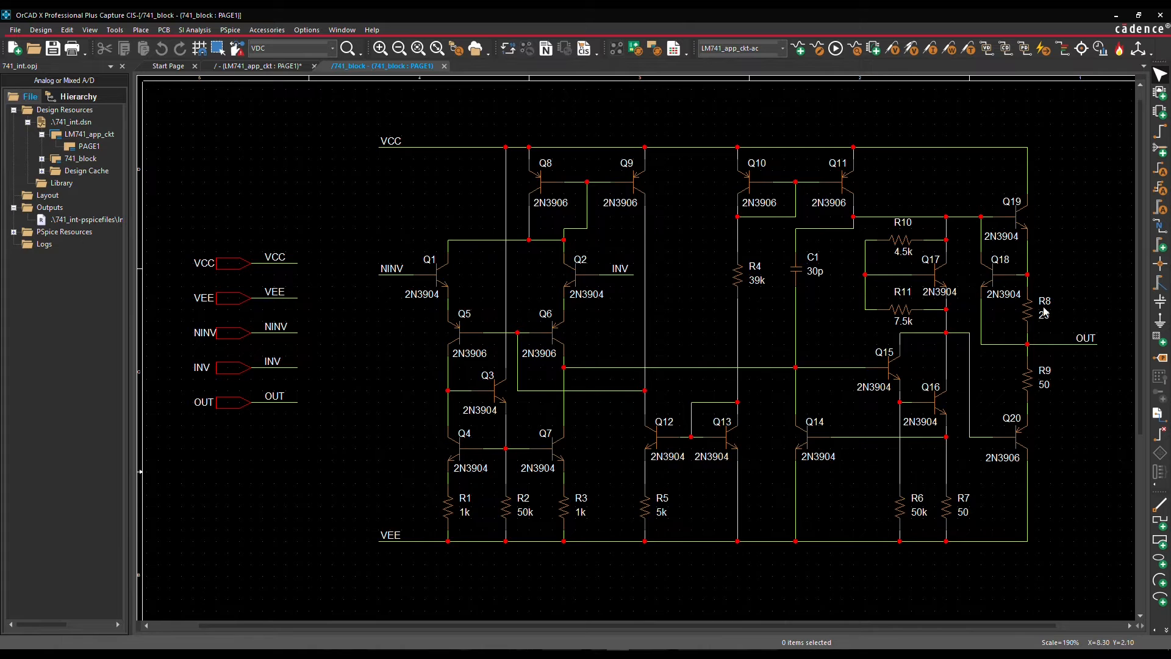
Add a NOISELESS property with the value YES to resistor R8, apply it to the design and close its properties.
double_click(1026, 312)
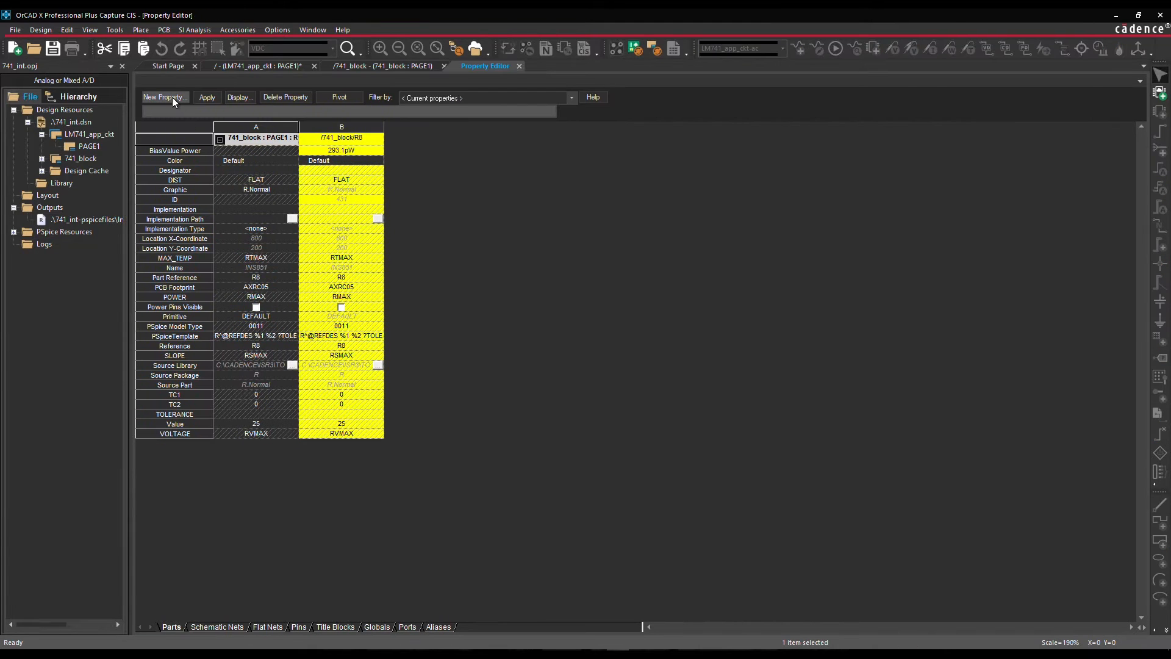
left_click(174, 99)
left_click(594, 348)
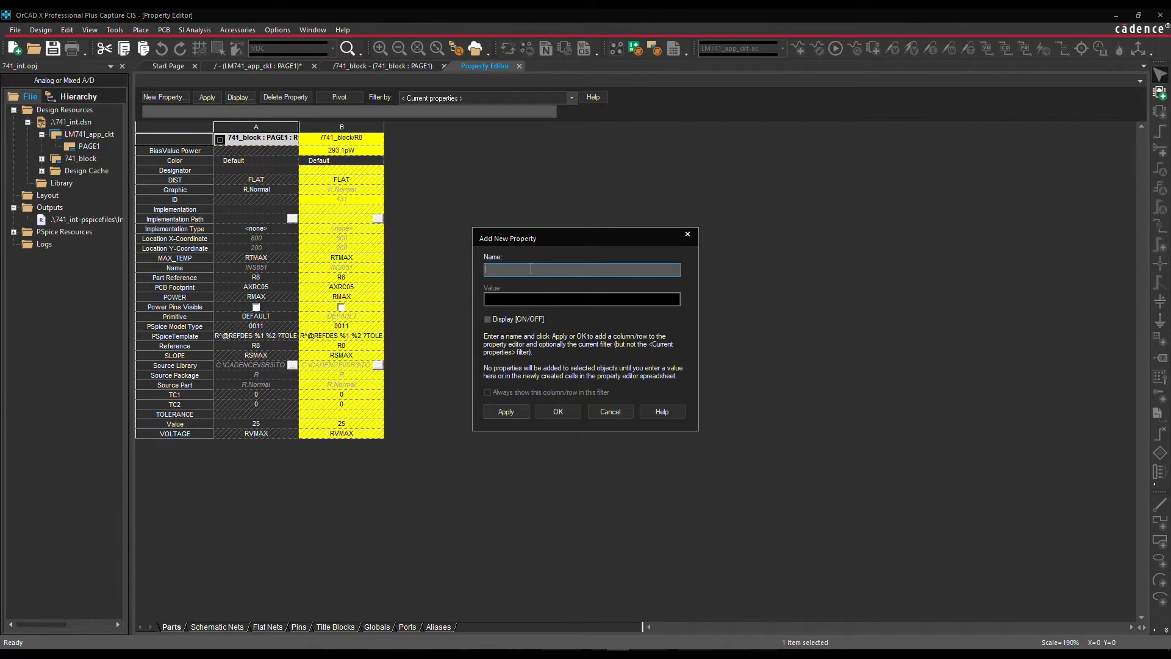
type("NOISELESS")
key("Tab")
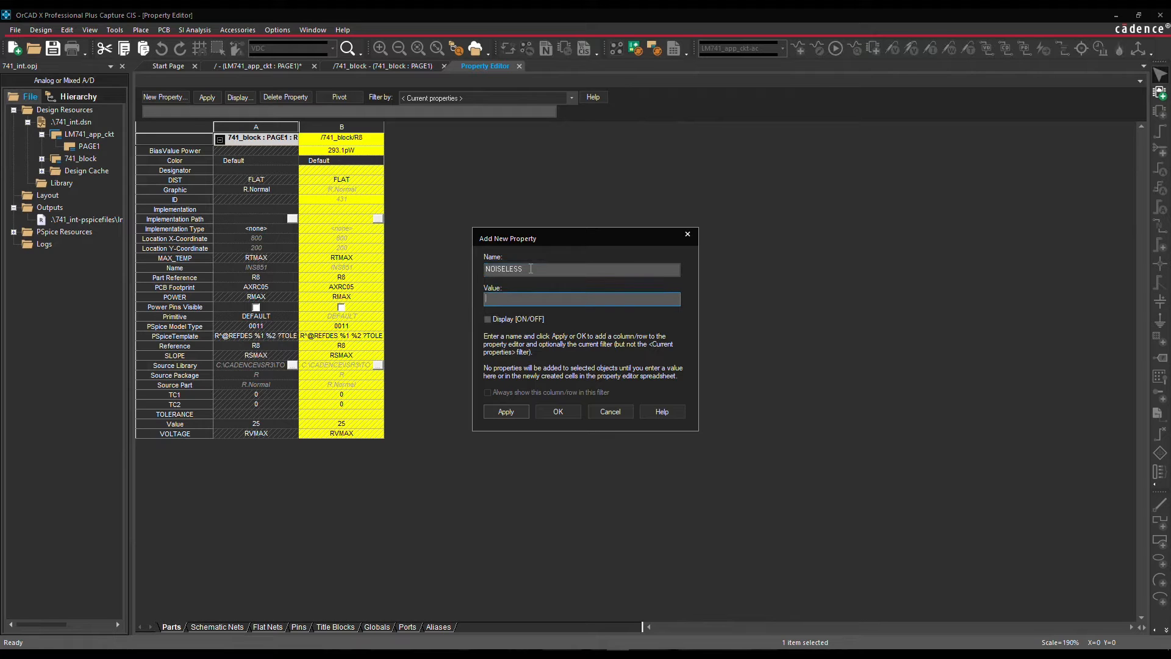
left_click(558, 412)
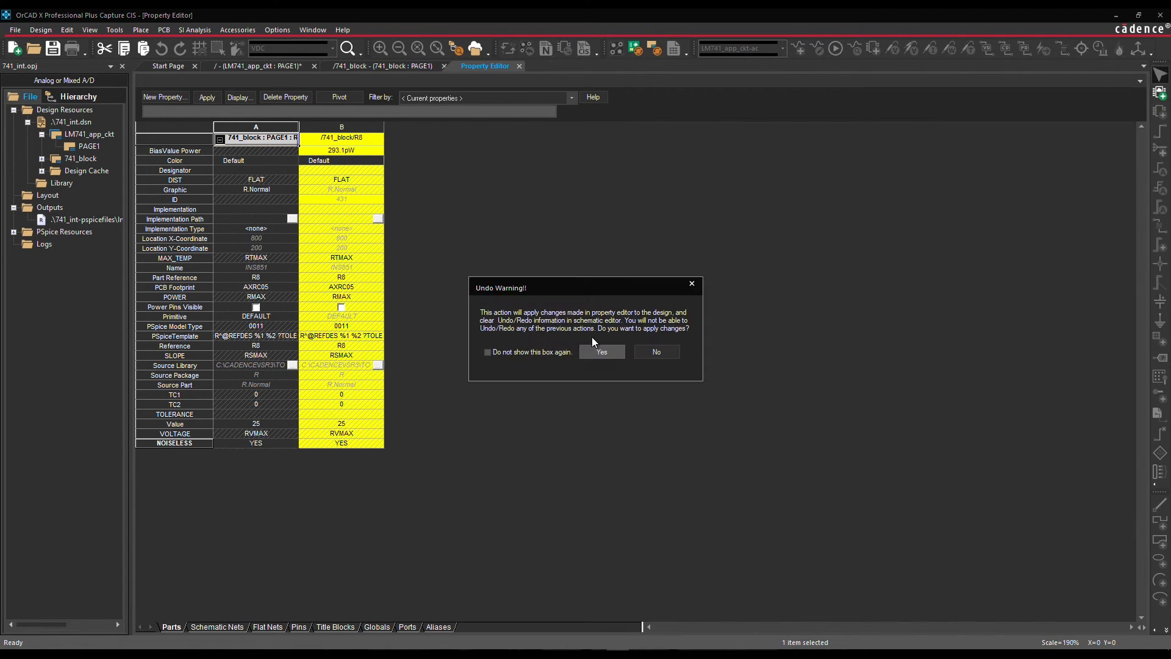
left_click(596, 349)
left_click(519, 66)
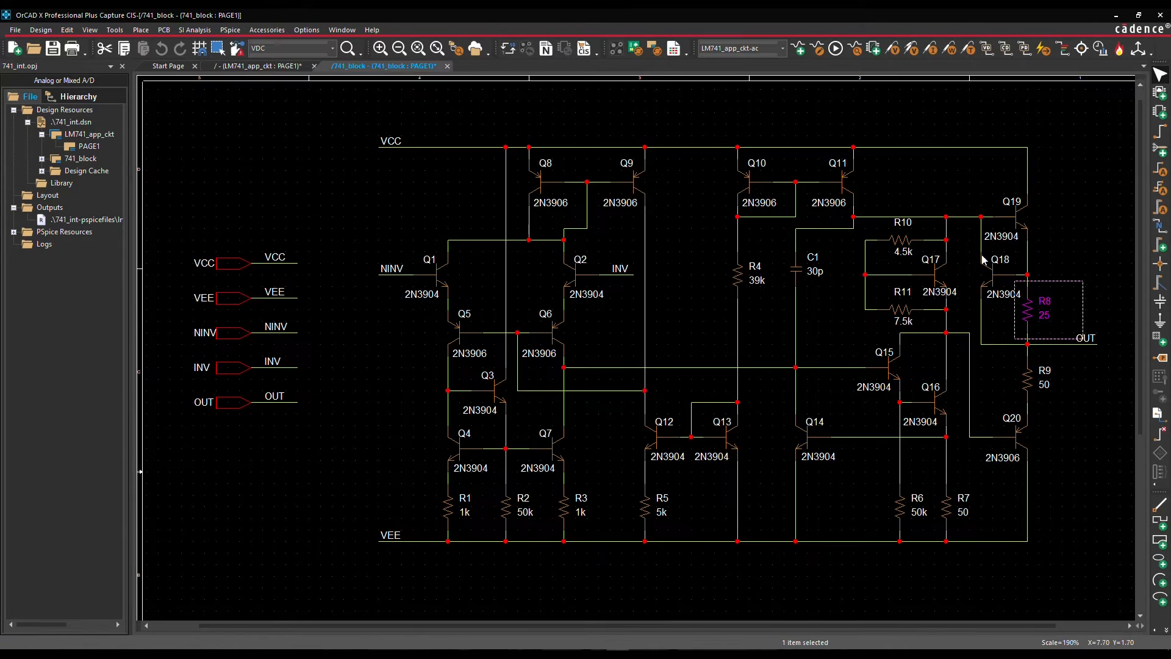
Add a NOISELESS property with the value YES to transistor Q19, apply it, close its properties and deselect the part.
double_click(1027, 219)
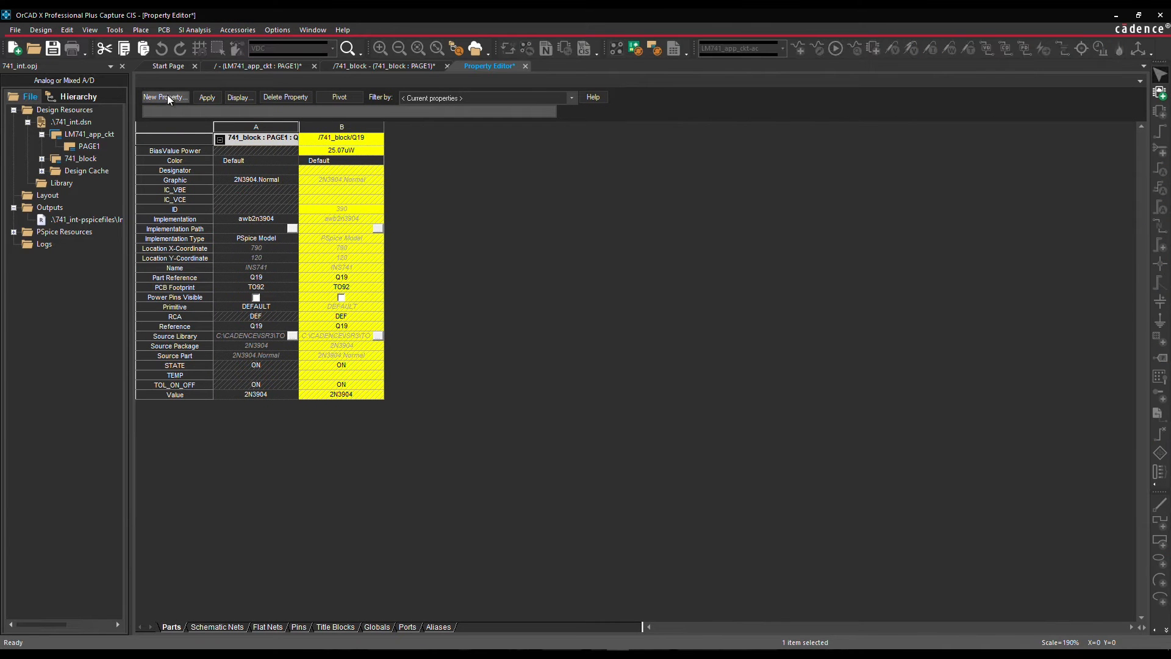
left_click(166, 98)
left_click(604, 354)
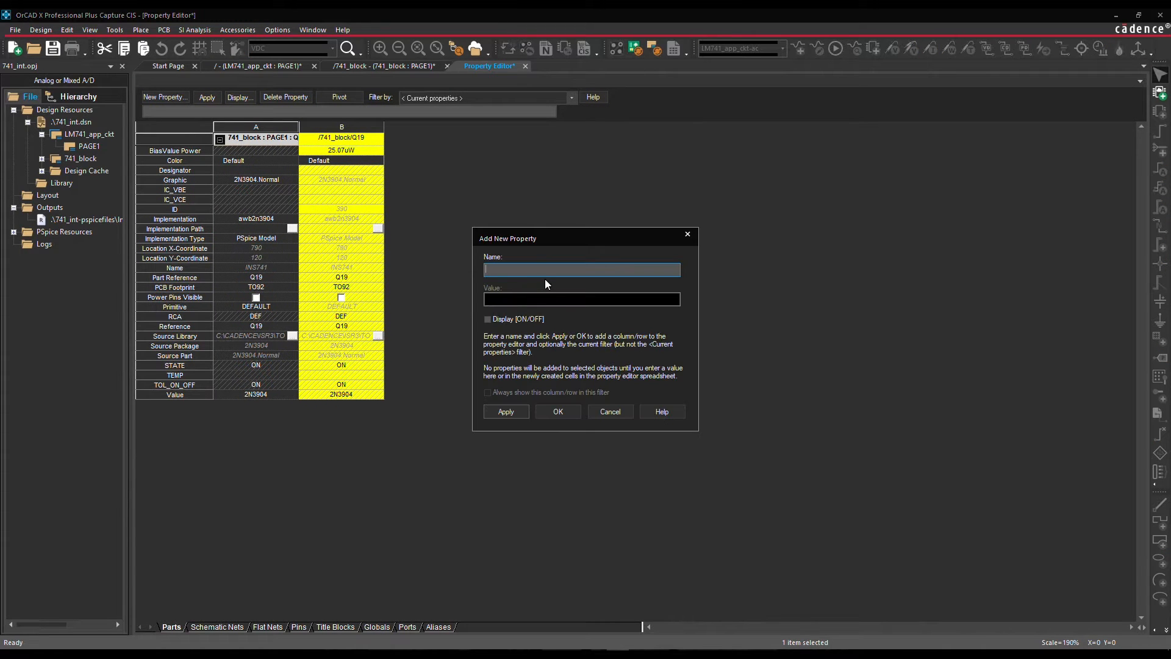
type("NOISELESS")
key("Tab")
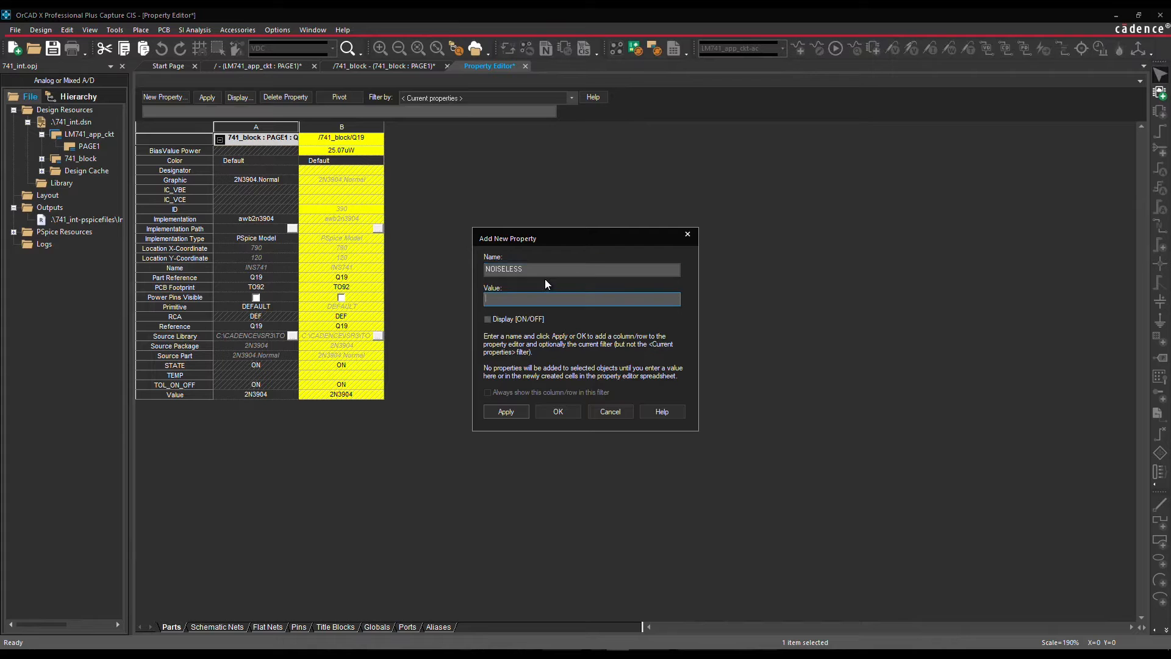
type("YES")
left_click(559, 412)
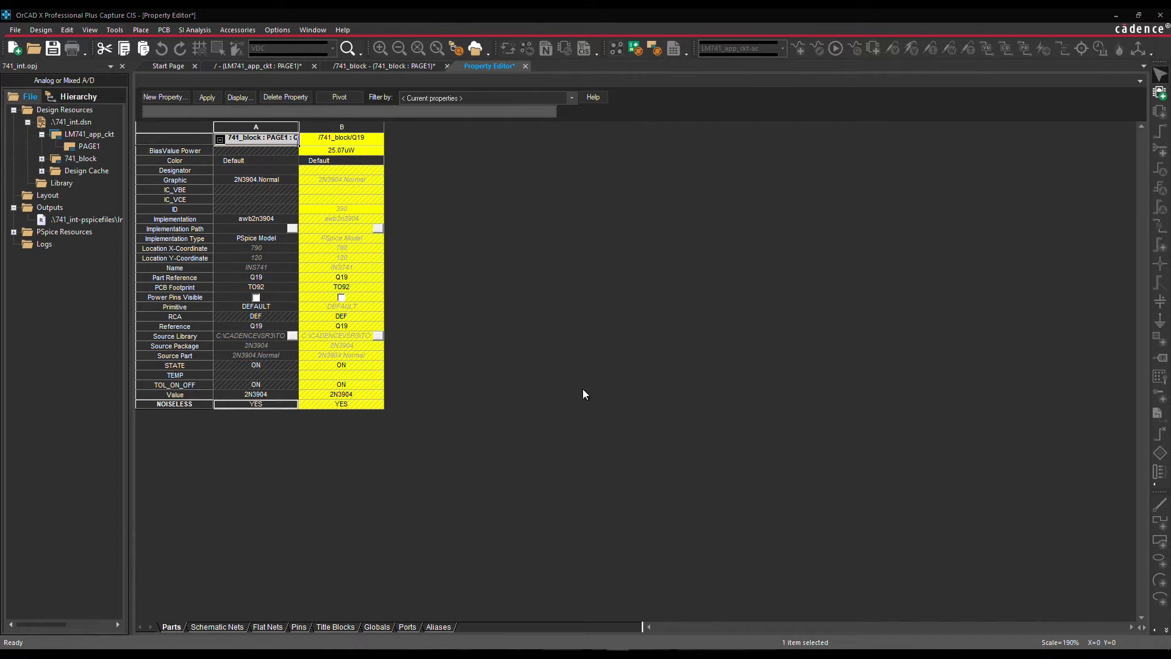
left_click(604, 354)
left_click(526, 65)
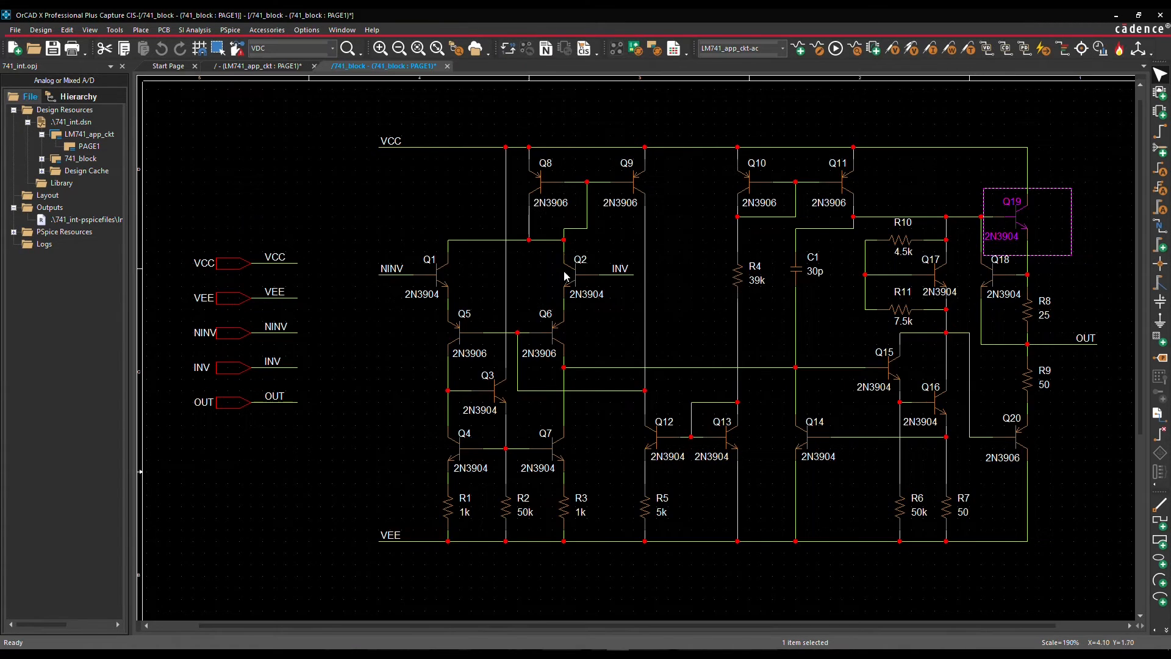
left_click(399, 204)
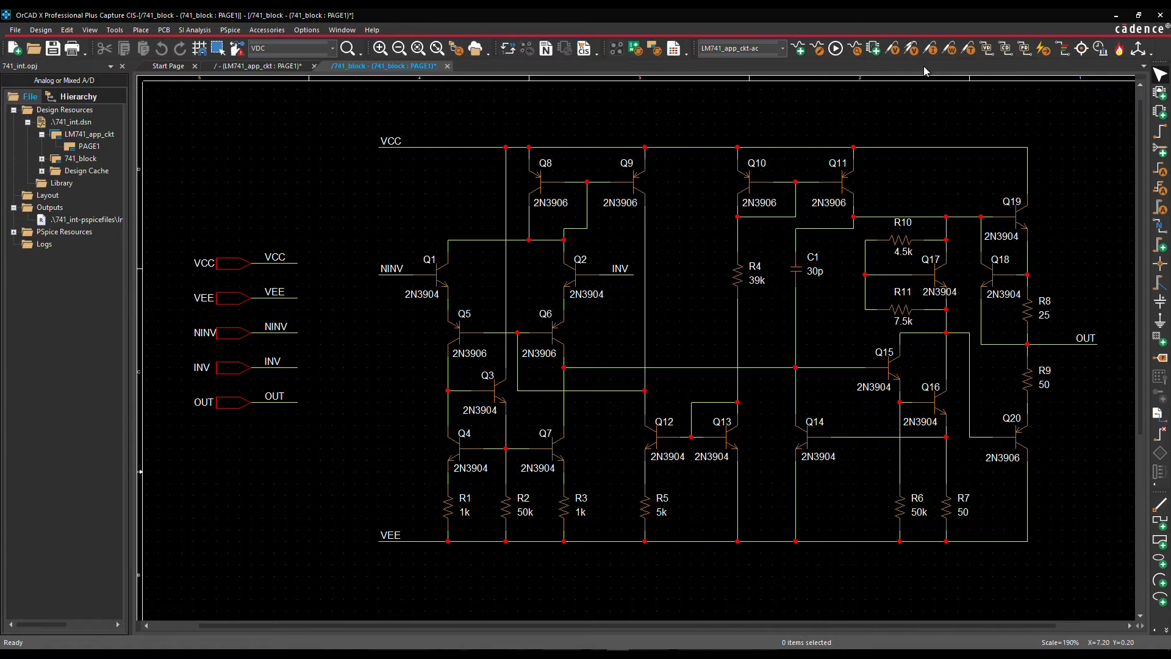
Rerun the ac simulation with R8 and Q19 noiseless and open the new output file at the top noise contributors list.
left_click(836, 49)
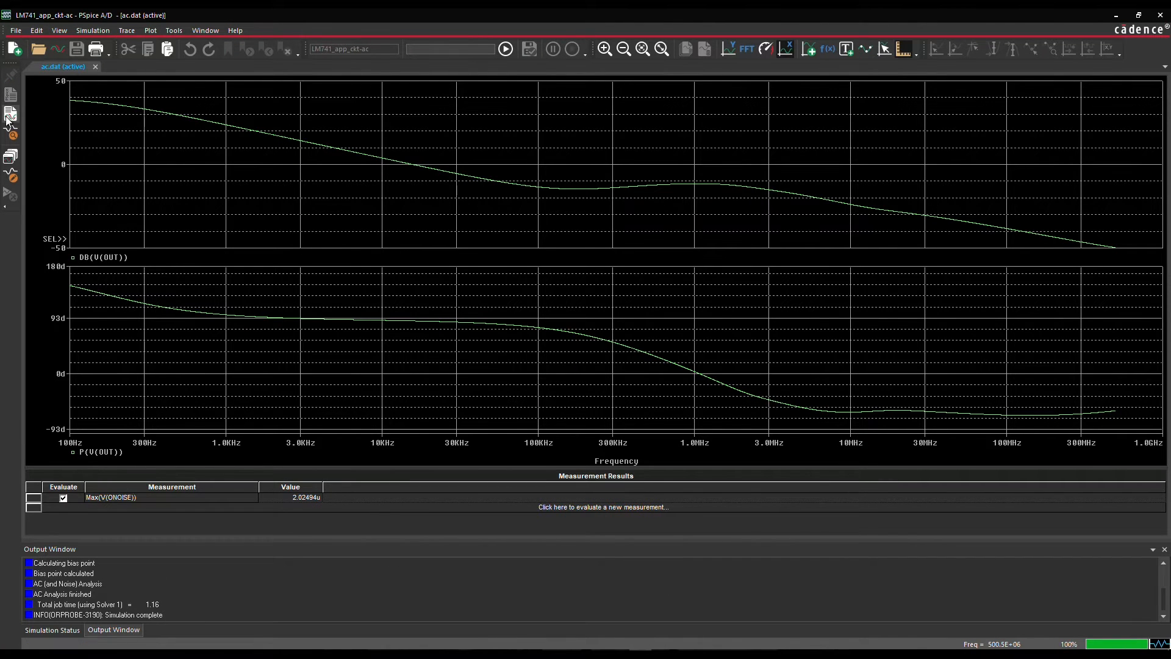
left_click(10, 114)
left_click_drag(1161, 87, 1151, 524)
scroll(360, 296, "up", 8)
scroll(224, 268, "up", 8)
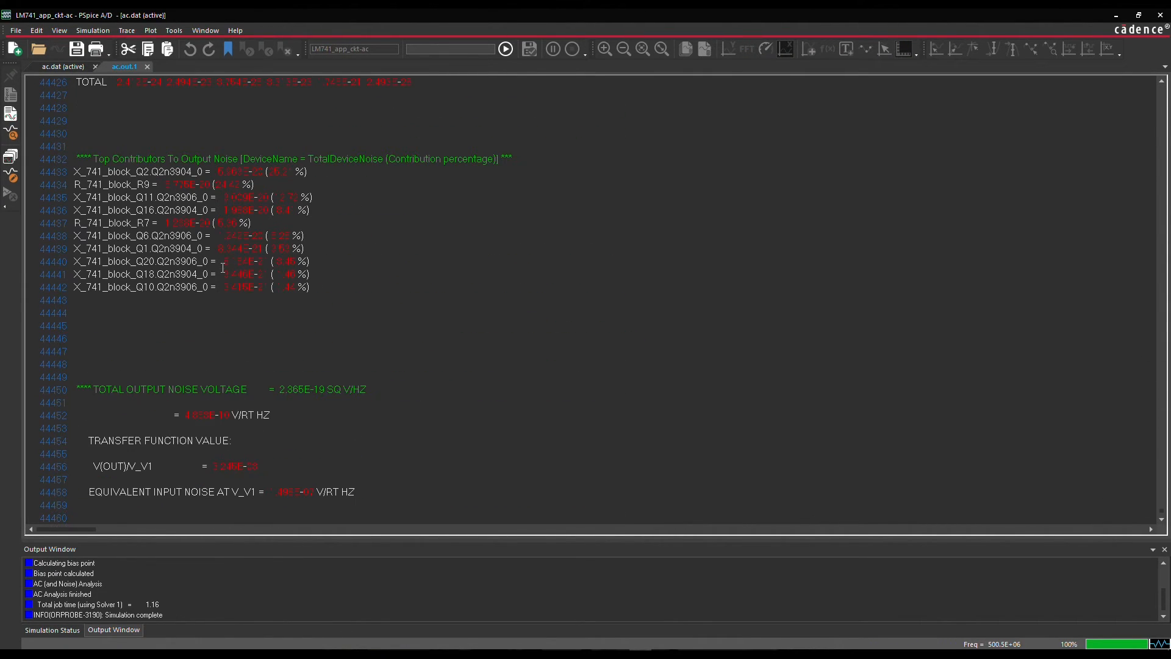
Examine the updated list of top output noise contributors for the R8 and Q19 entries.
left_click_drag(315, 197, 73, 171)
left_click_drag(252, 223, 35, 169)
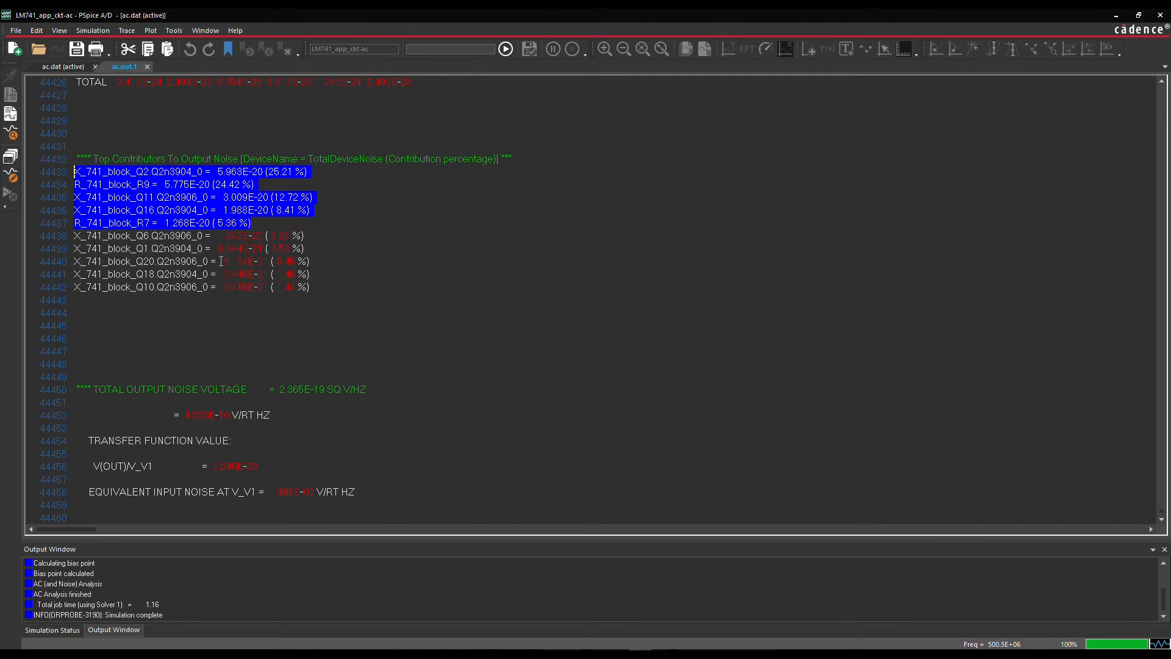
left_click(384, 327)
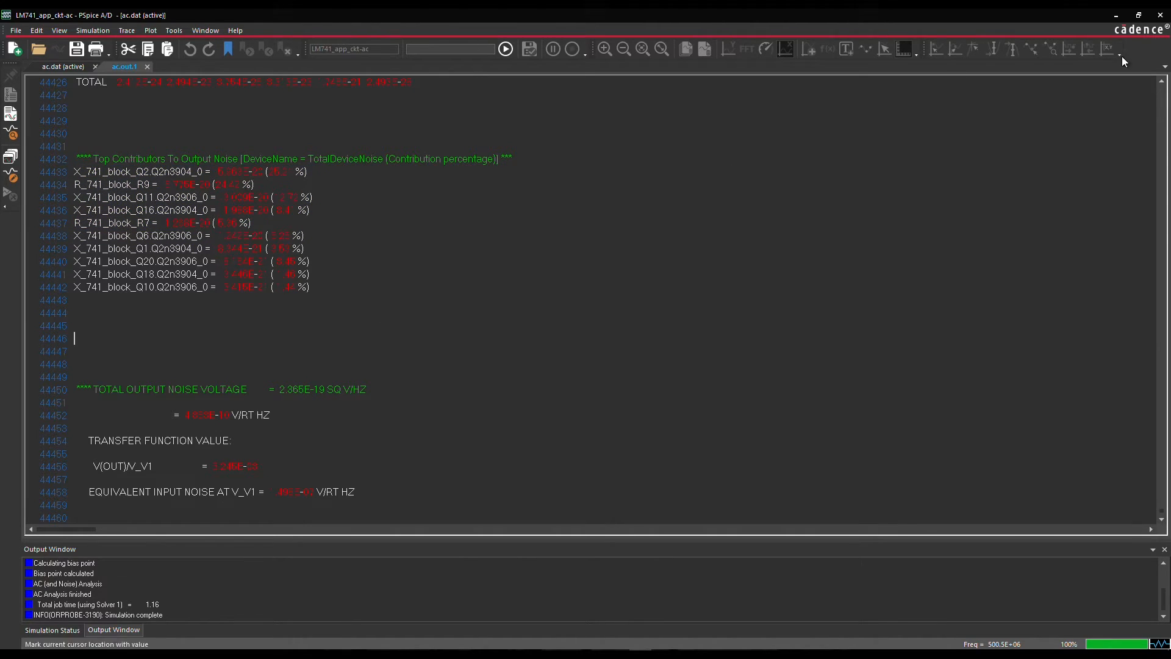
Switch to the LM741_app_ckt page in OrCAD Capture and open the properties of the hierarchical block 741_block.
left_click(1115, 14)
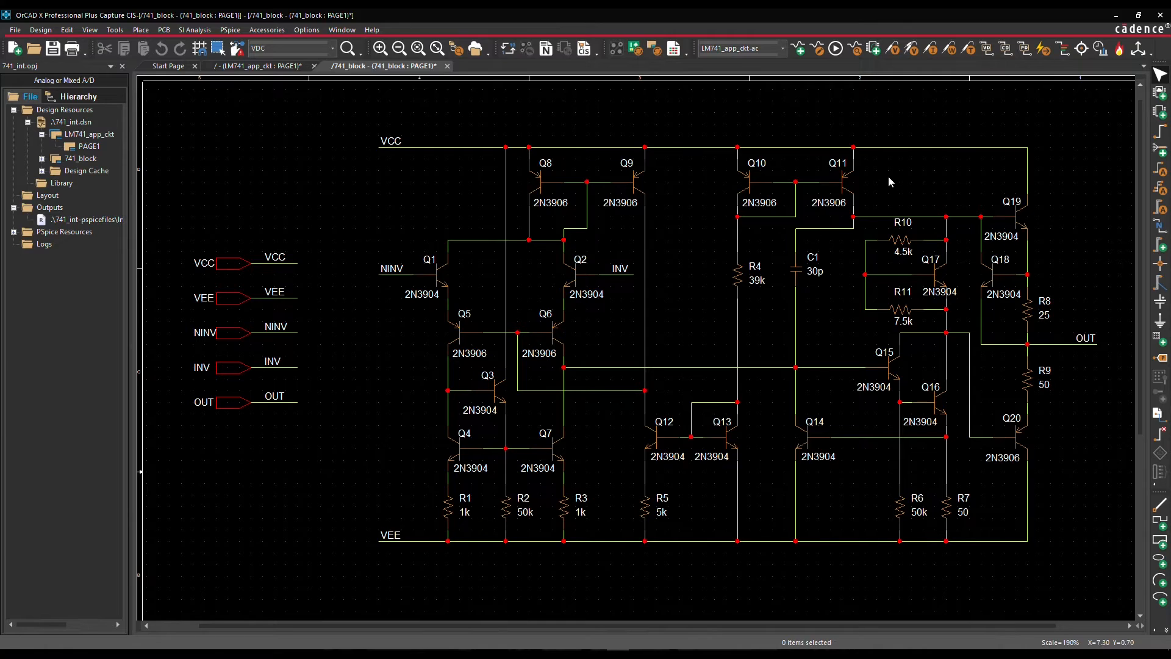
left_click(259, 66)
left_click(544, 246)
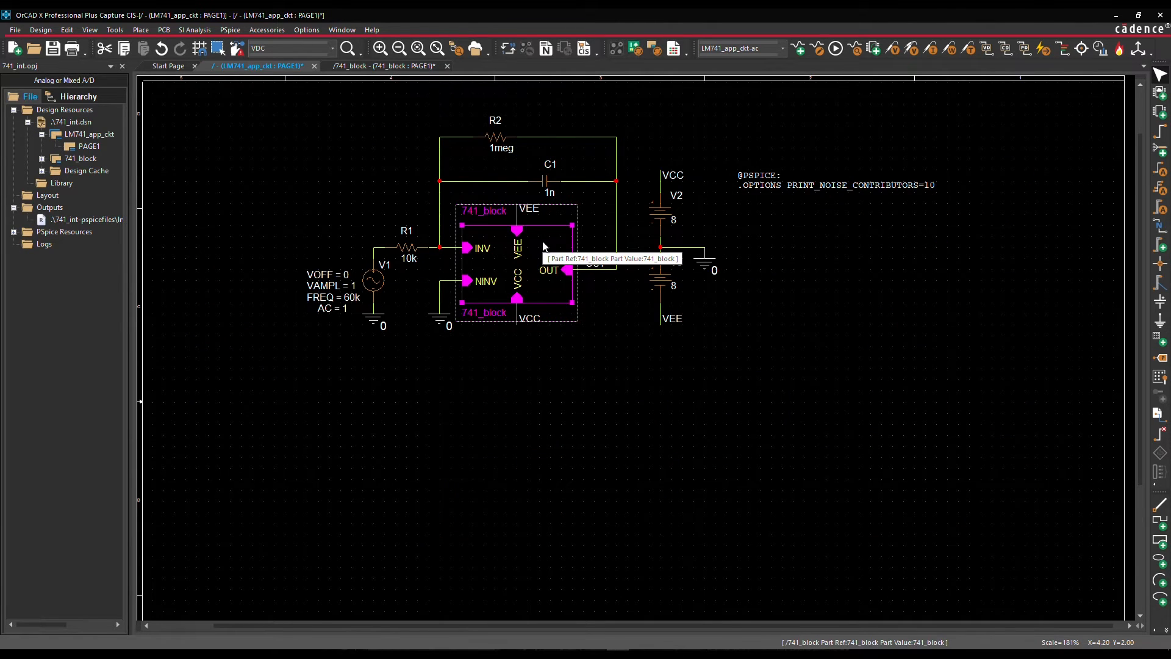
right_click(545, 246)
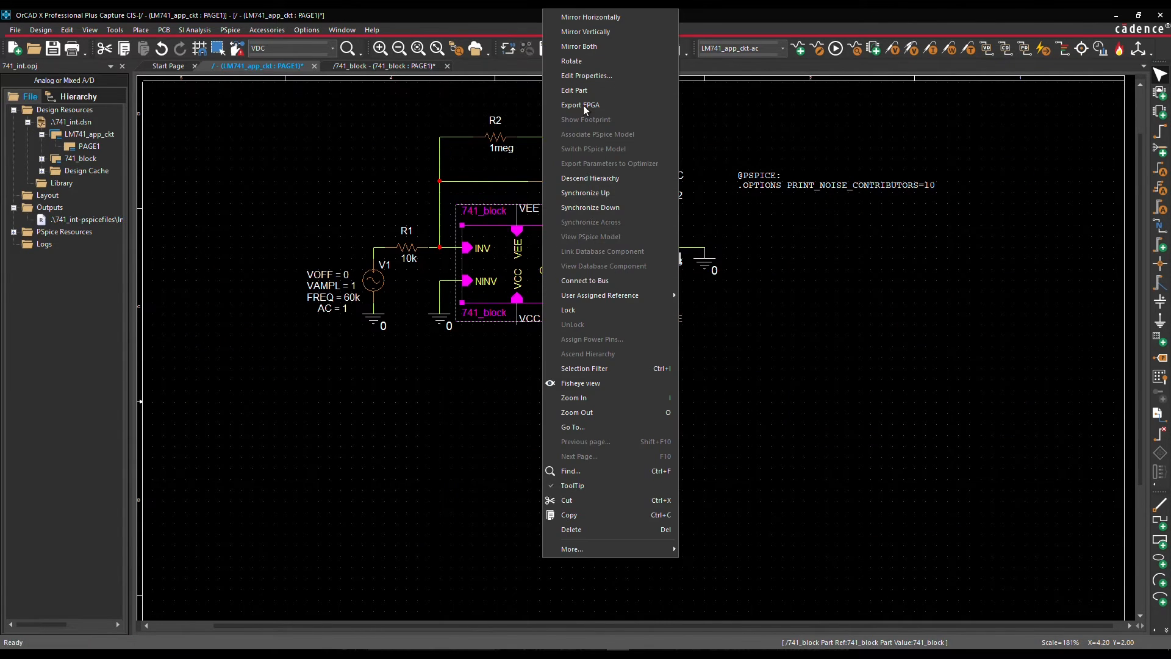
left_click(585, 79)
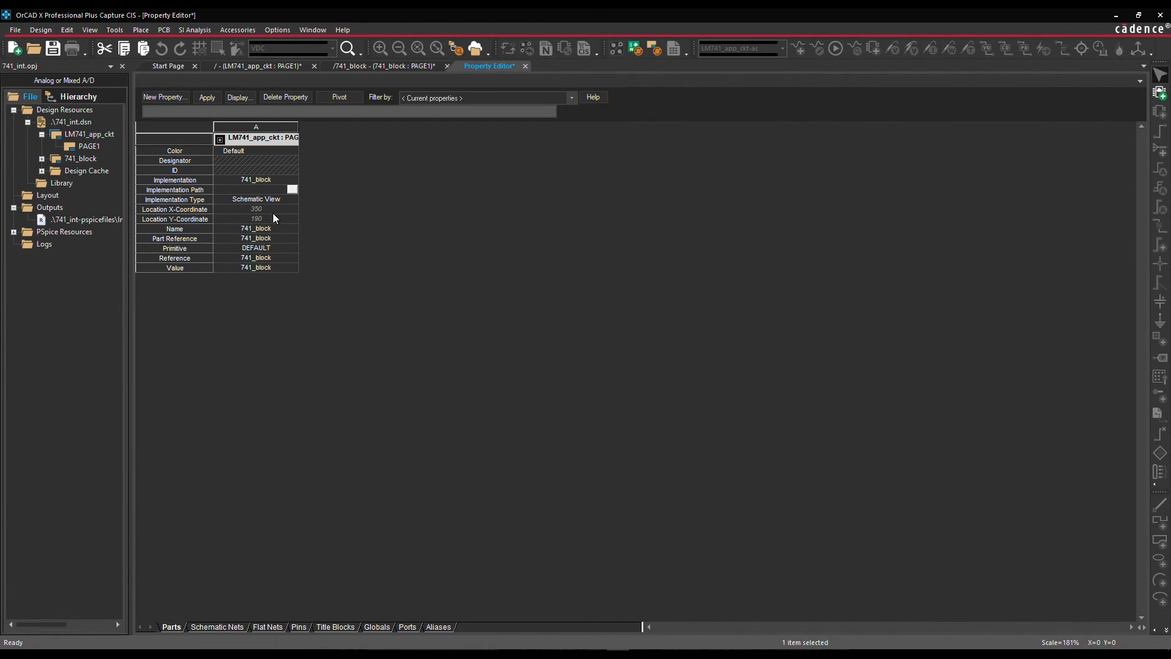
left_click(163, 97)
left_click(596, 352)
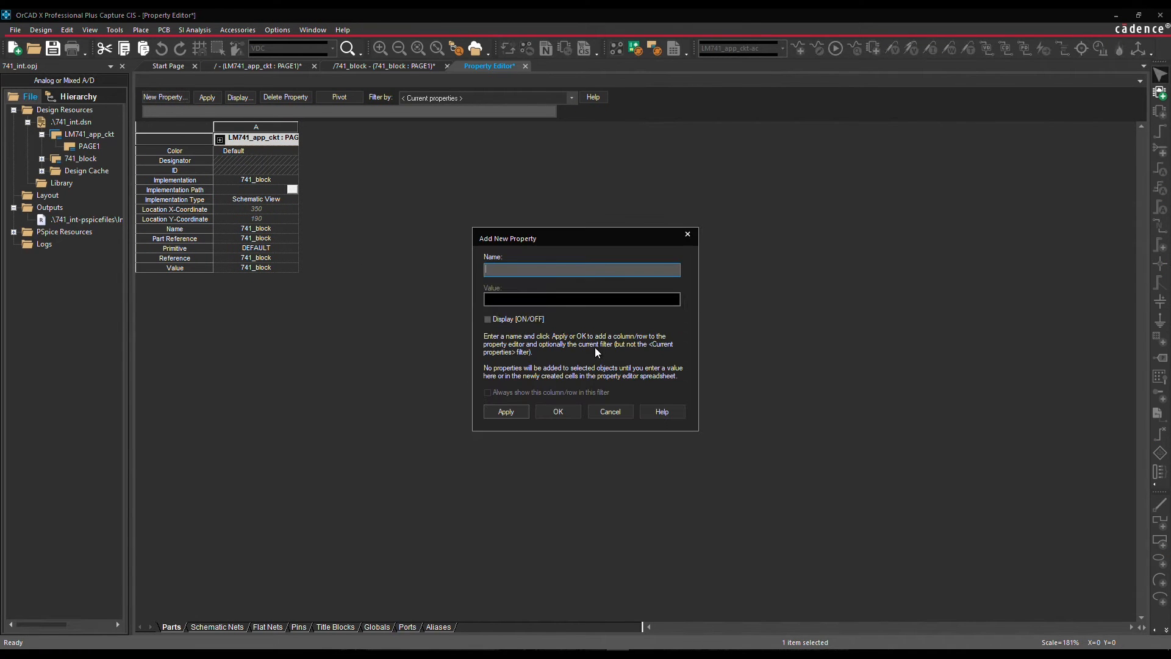
type("NOISELESSq")
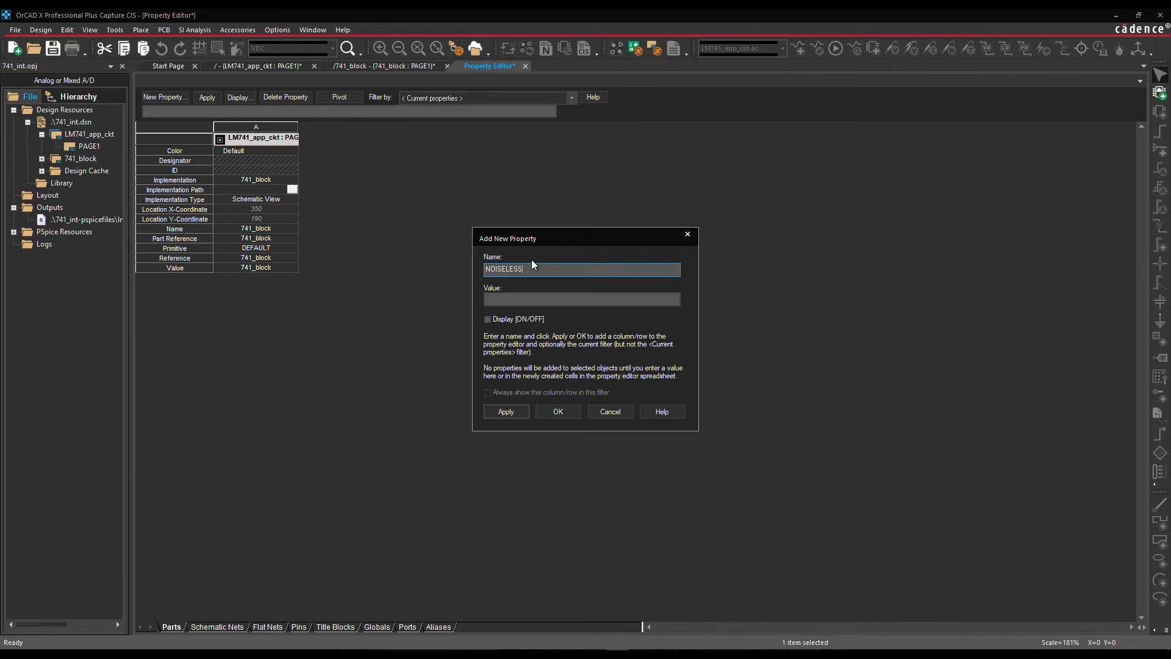
key("Tab")
left_click(537, 269)
key("BackSpace")
key("BackSpace")
key("BackSpace")
key("BackSpace")
key("BackSpace")
key("BackSpace")
key("BackSpace")
key("BackSpace")
key("BackSpace")
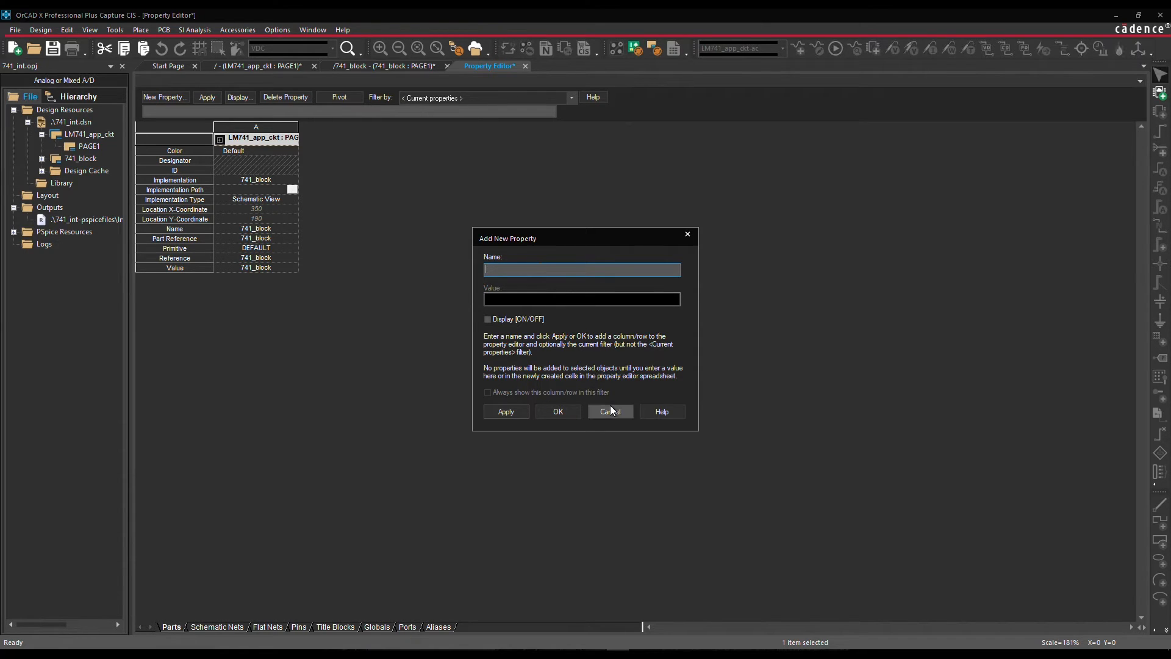
left_click(610, 411)
Add a NOISELESS property with the value YES to 741_block and close its properties.
left_click(160, 98)
type("NOISELESS")
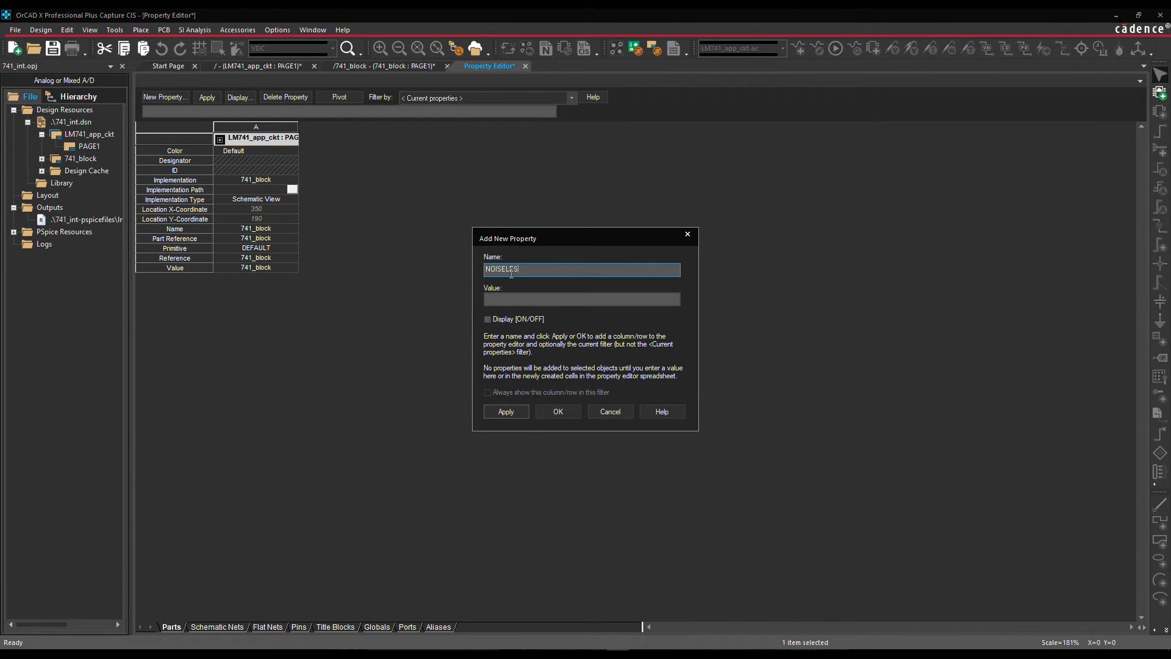
key("Tab")
type("YES")
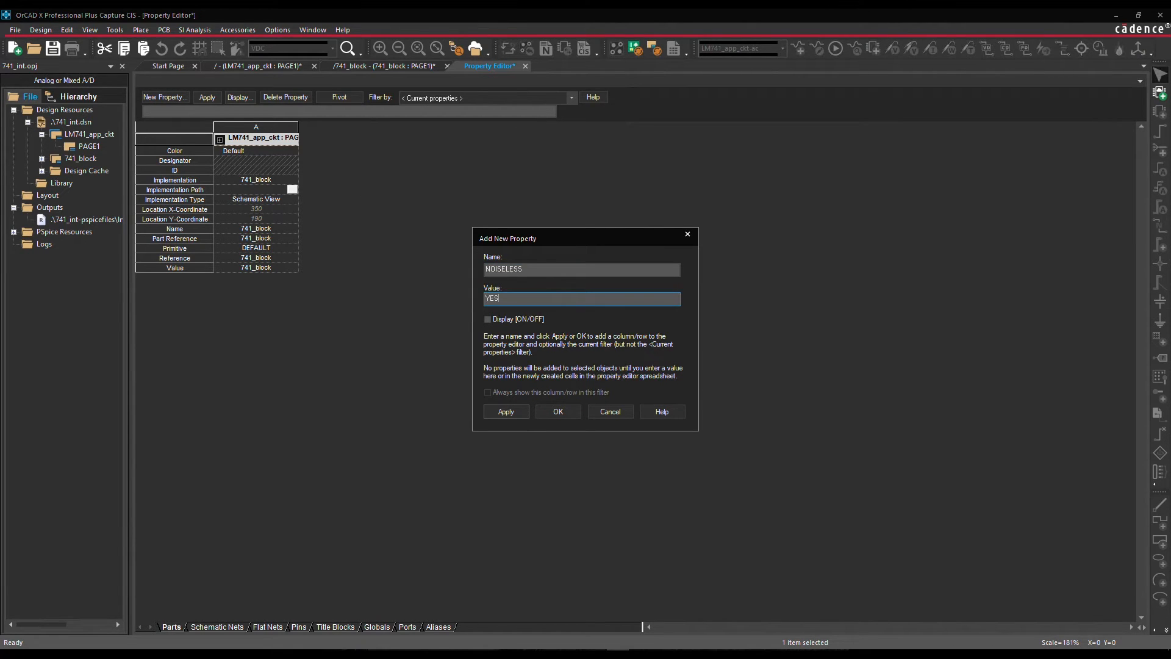
left_click(557, 412)
left_click(602, 351)
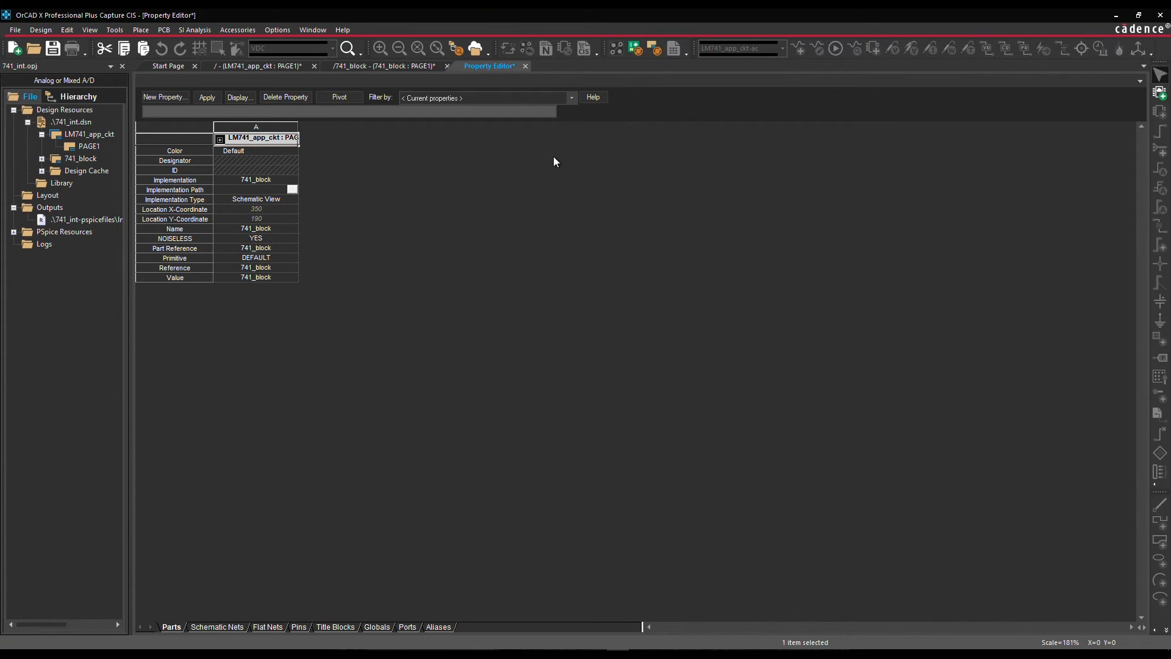
left_click(525, 66)
Rerun the ac simulation with 741_block noiseless and examine the top output noise contributors in the new output file.
left_click(836, 49)
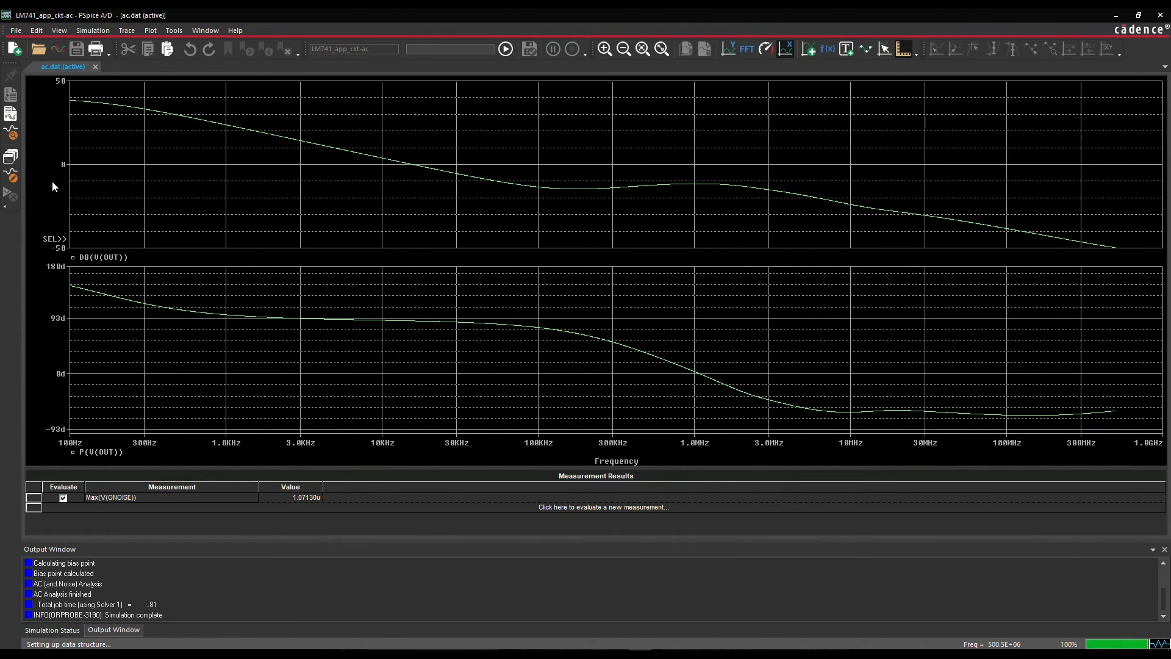
left_click(11, 114)
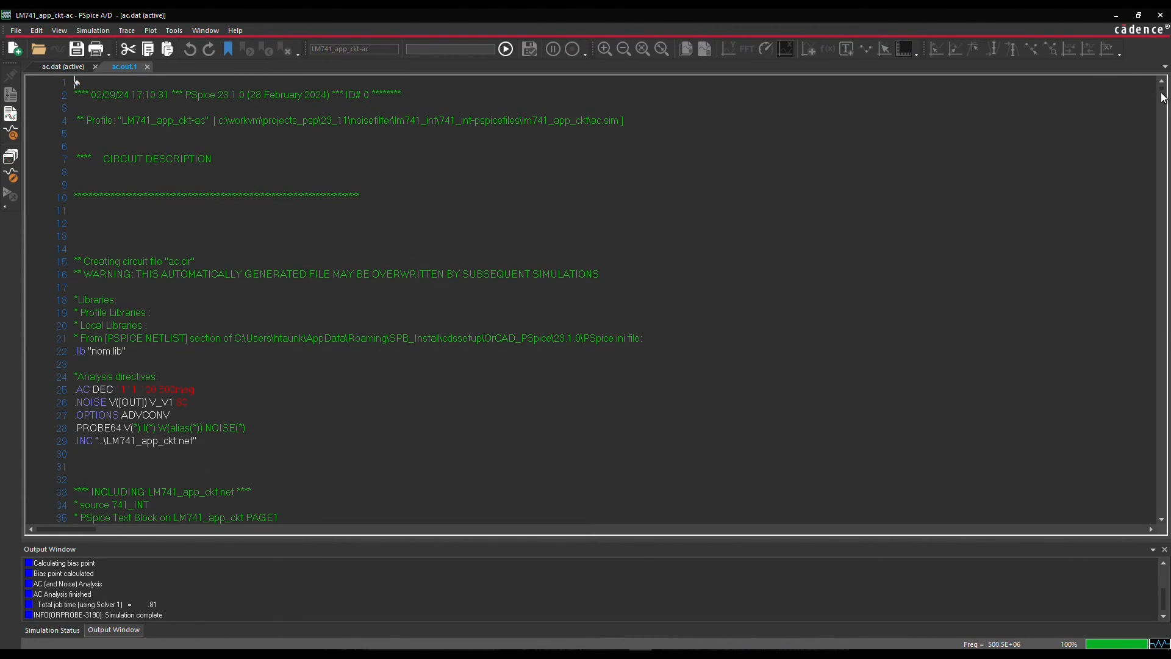
left_click_drag(1163, 89, 1162, 520)
scroll(293, 294, "up", 15)
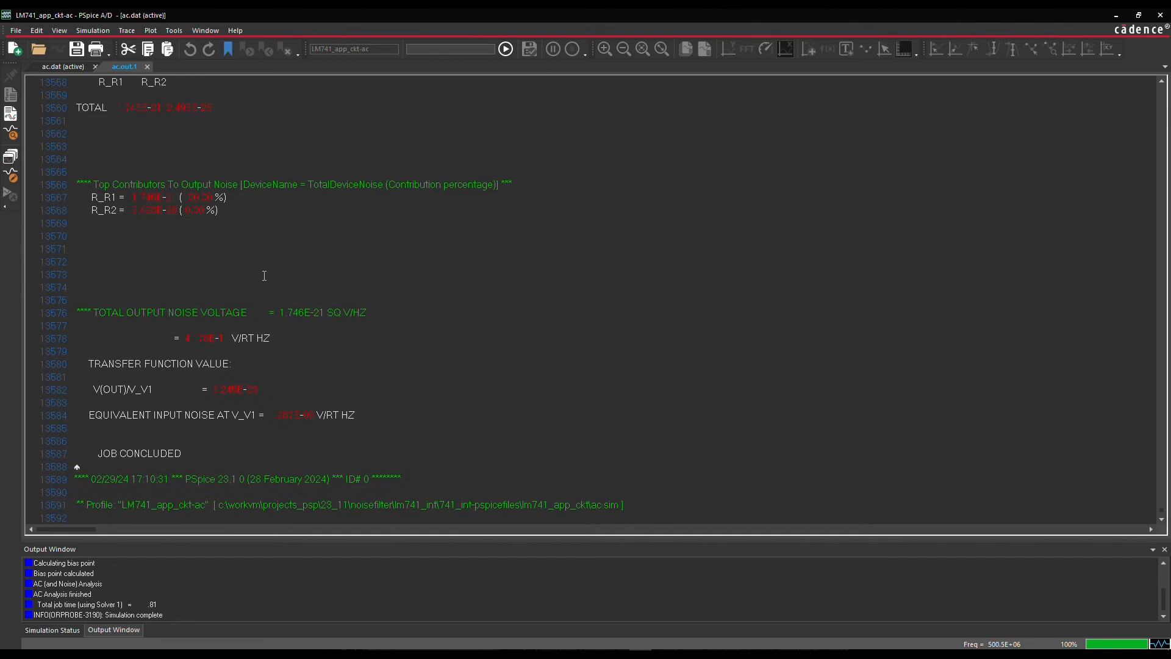
scroll(264, 276, "up", 2)
left_click_drag(75, 289, 37, 219)
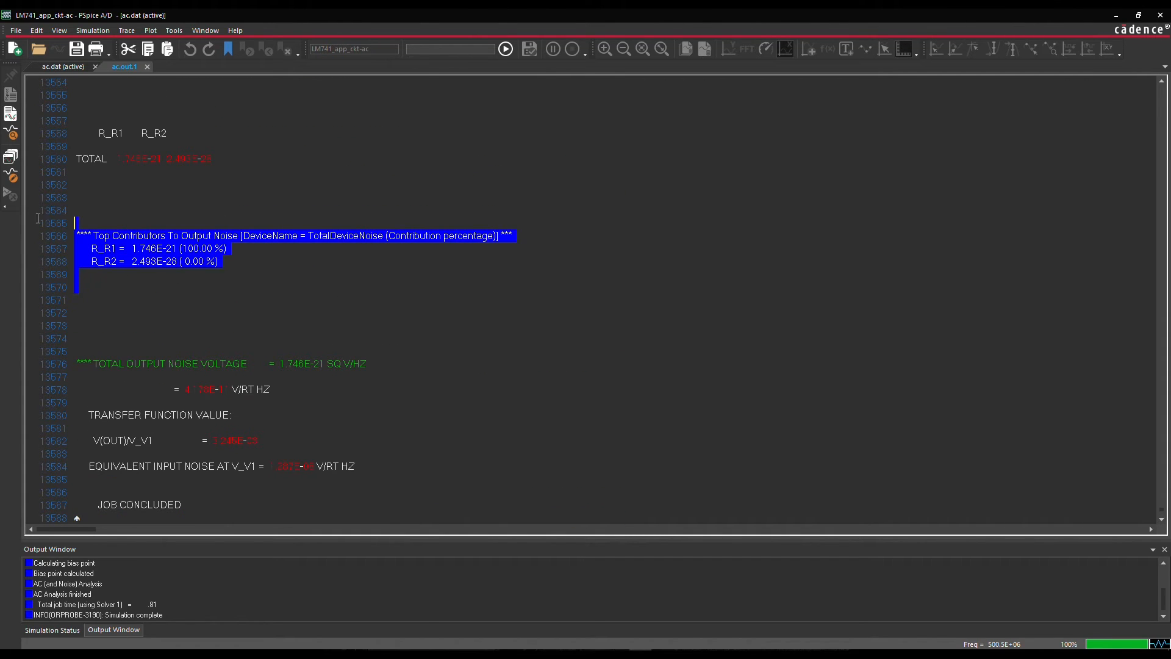
left_click(234, 314)
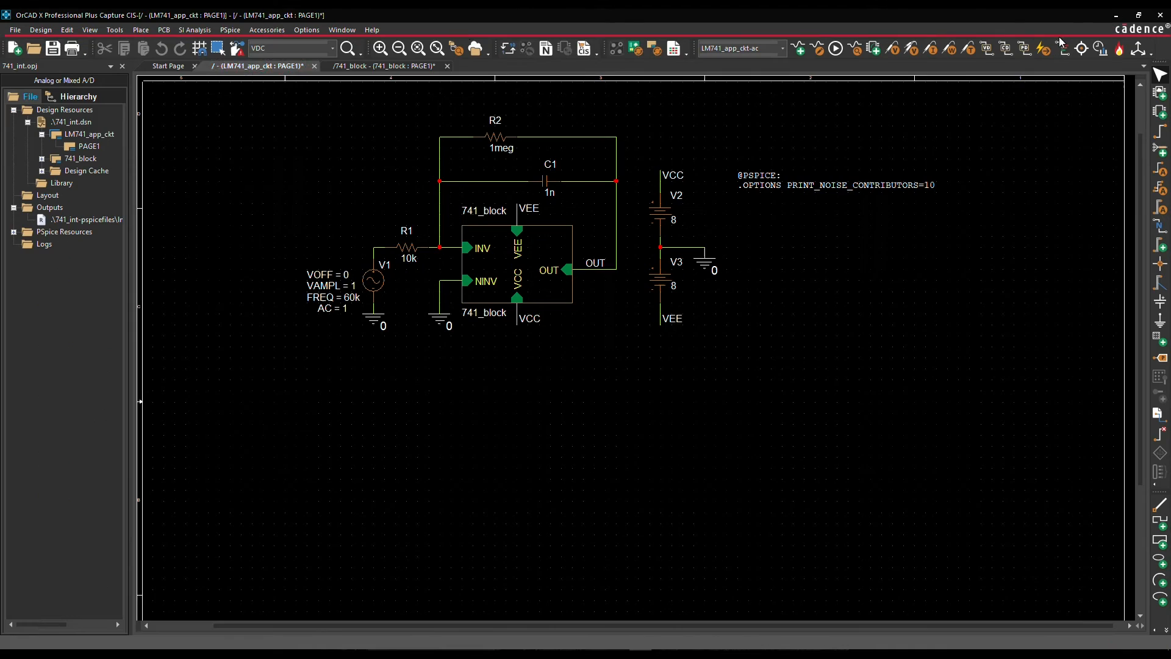
left_click(1116, 14)
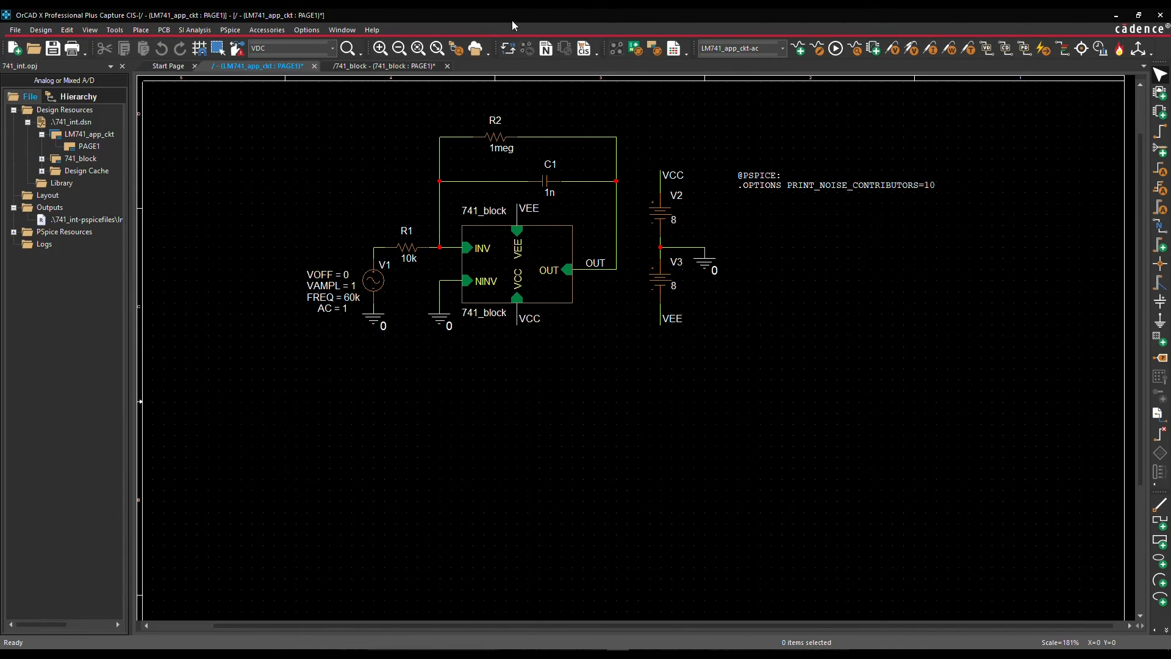
double_click(768, 183)
left_click(624, 266)
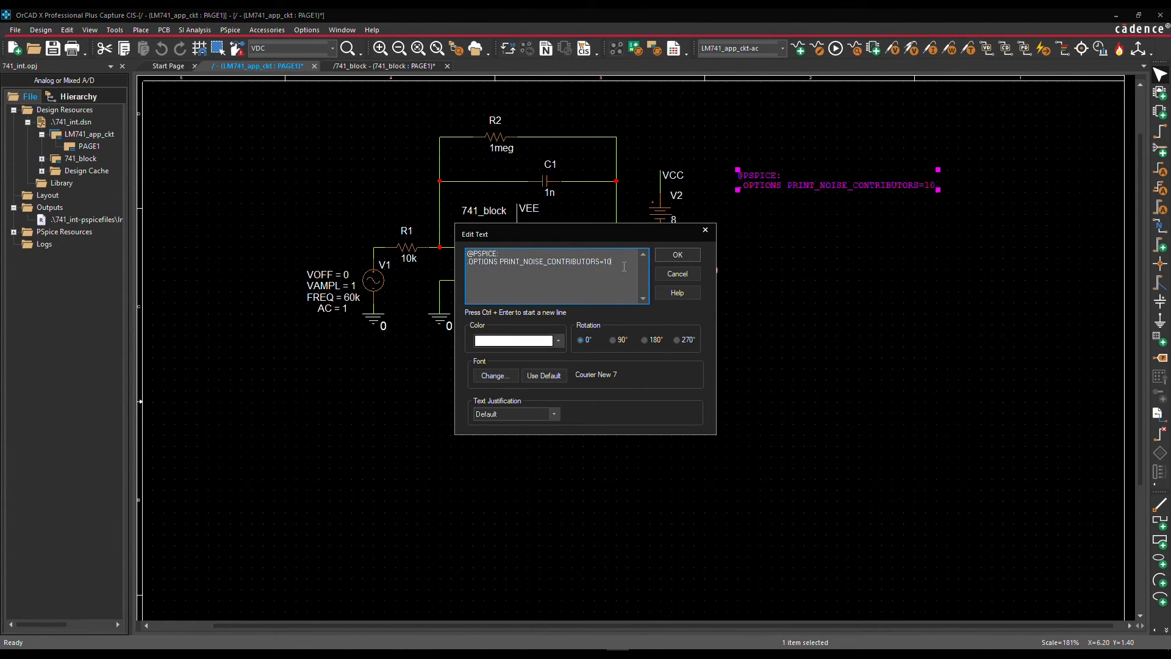
type(".OPTIONS IGNORE_NOISELESS_FLAG")
key("Return")
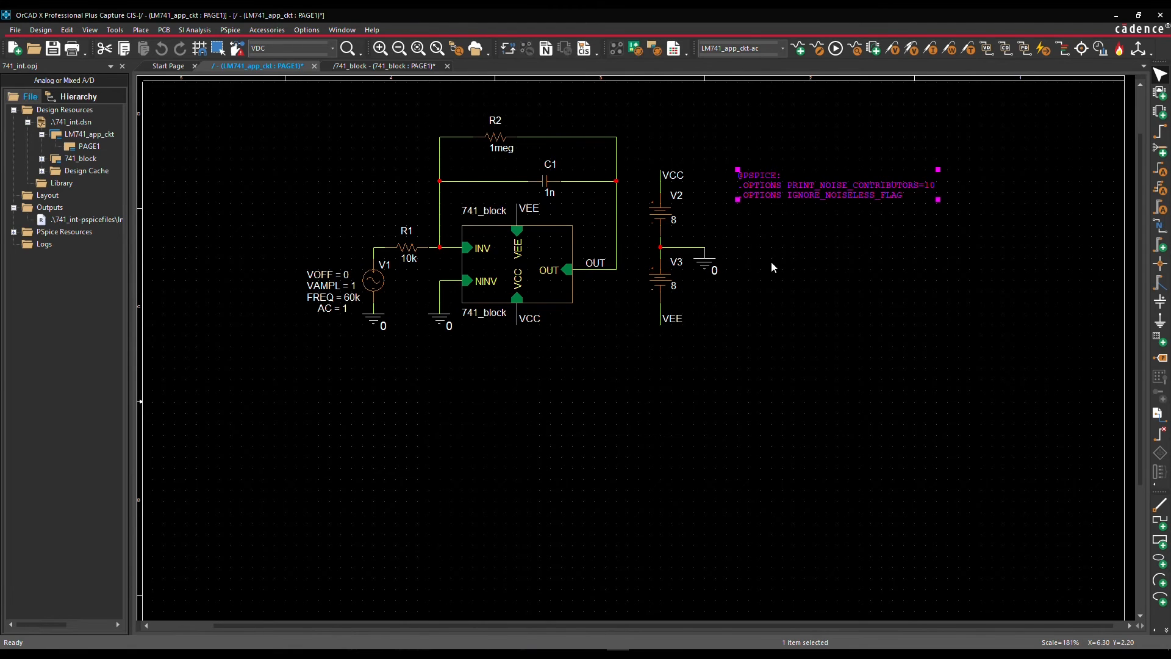
left_click(771, 261)
Rerun the ac simulation with IGNORE_NOISELESS_FLAG set and open the output file at the final top noise contributors list.
left_click(837, 52)
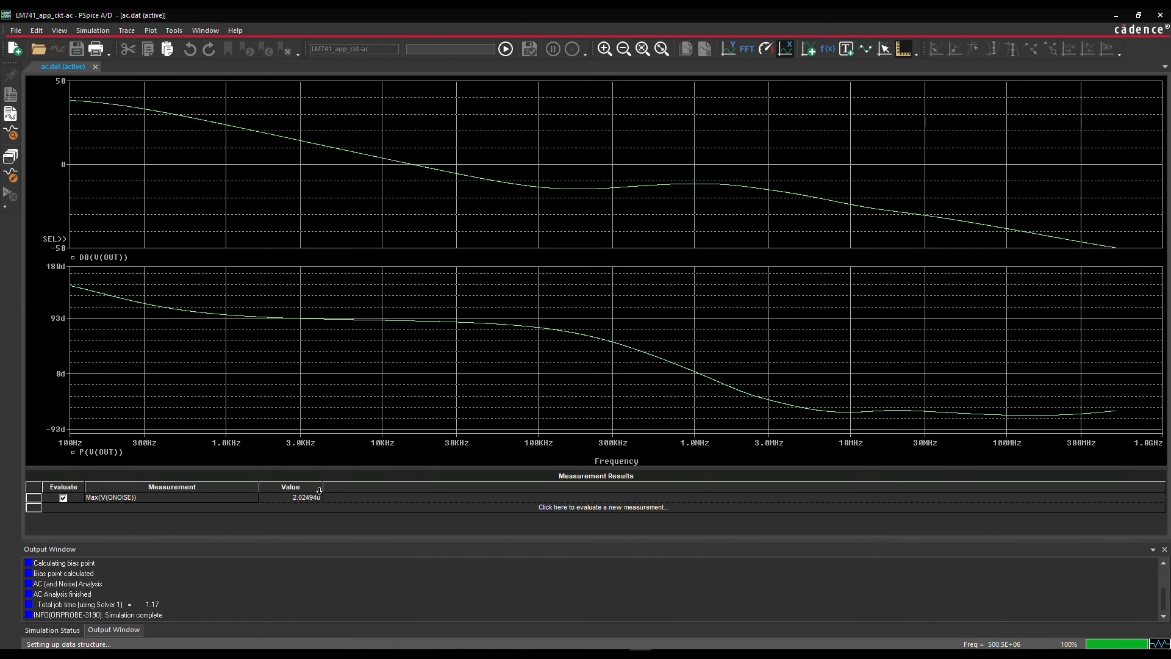
left_click(10, 114)
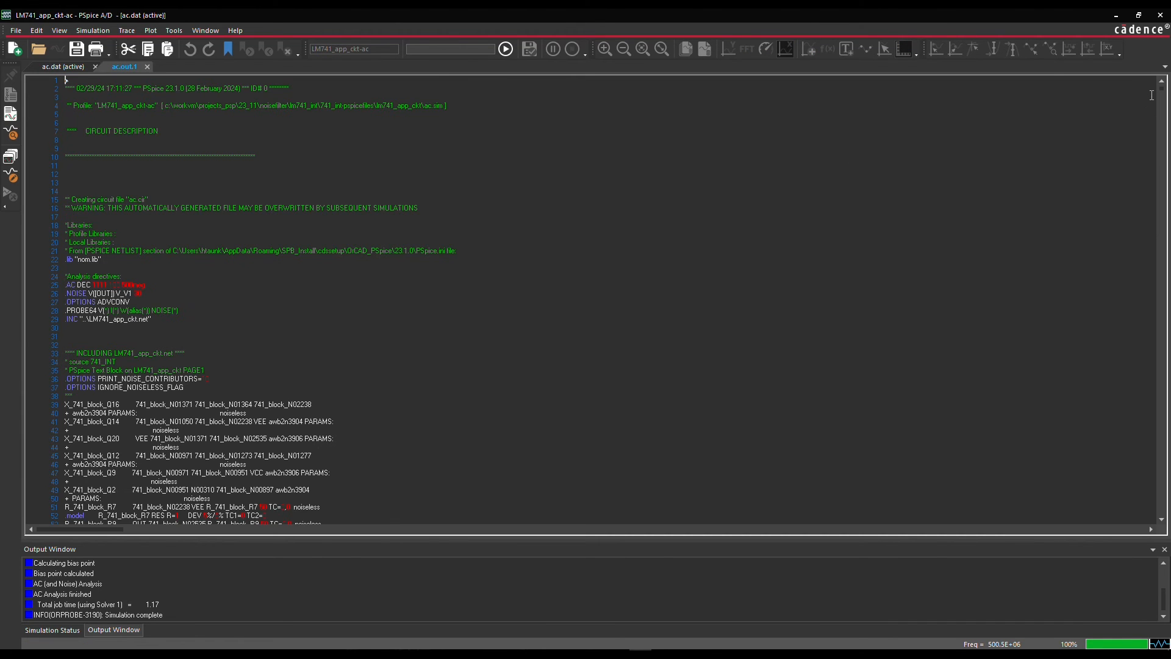
scroll(1047, 130, "up", 5)
left_click_drag(1163, 94, 1164, 526)
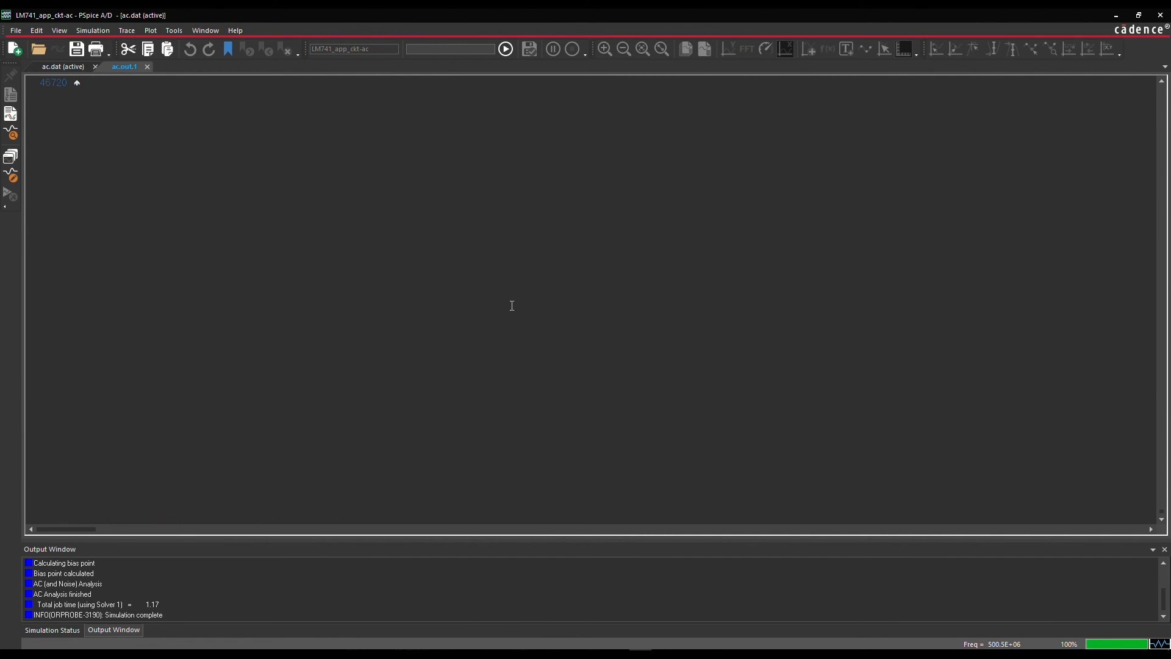
scroll(512, 305, "up", 16)
Check the top output noise contributors list for the R8 and Q19 entries and return to the OrCAD Capture schematic.
left_click_drag(315, 313, 74, 184)
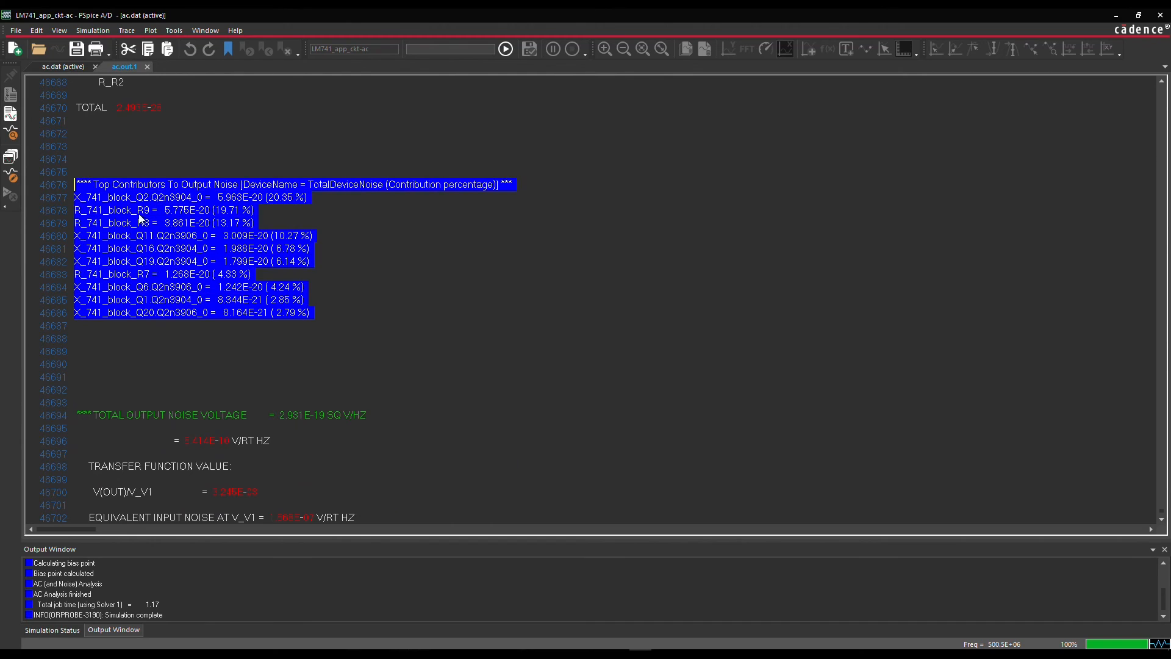
left_click_drag(255, 223, 75, 224)
left_click_drag(311, 262, 74, 262)
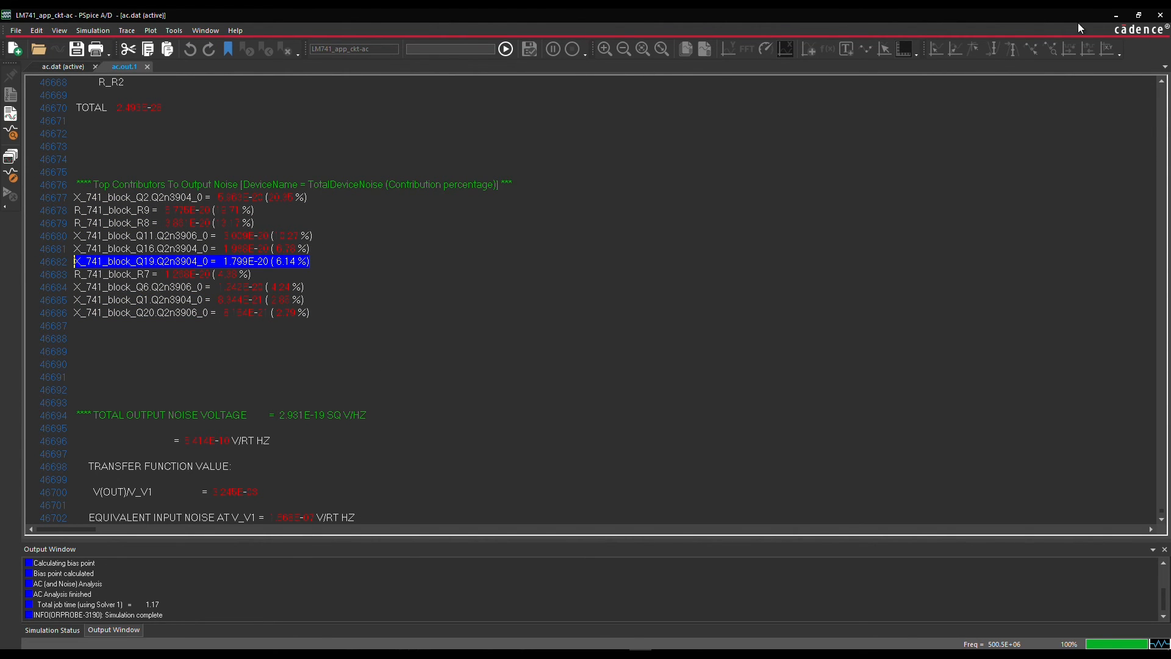
left_click(1117, 15)
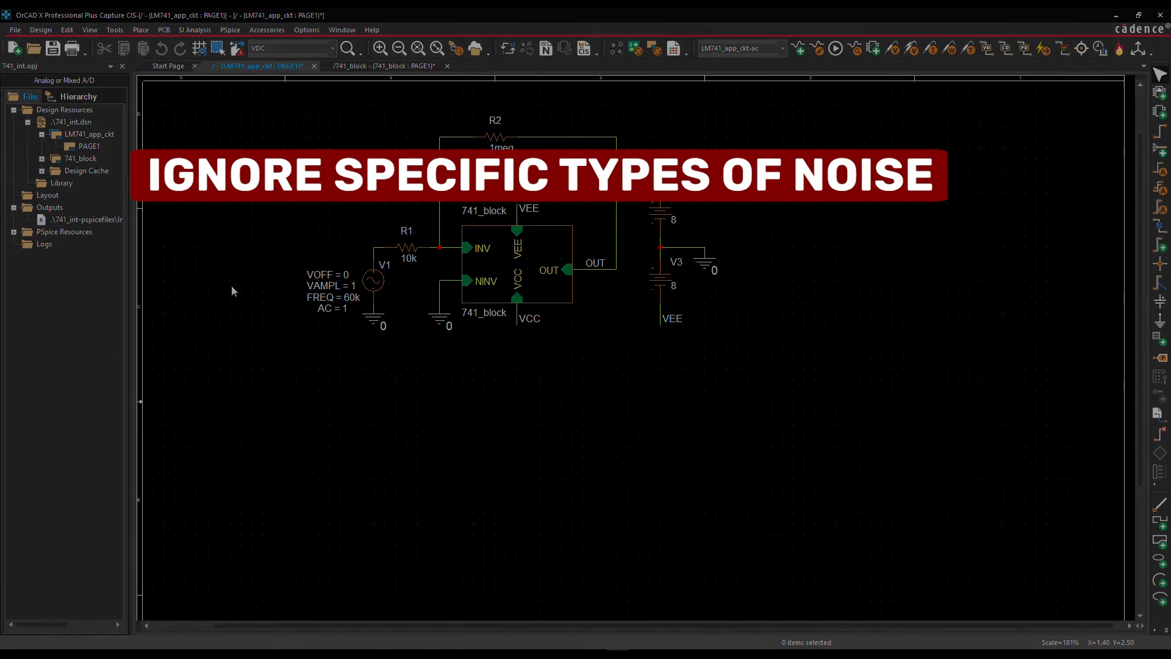